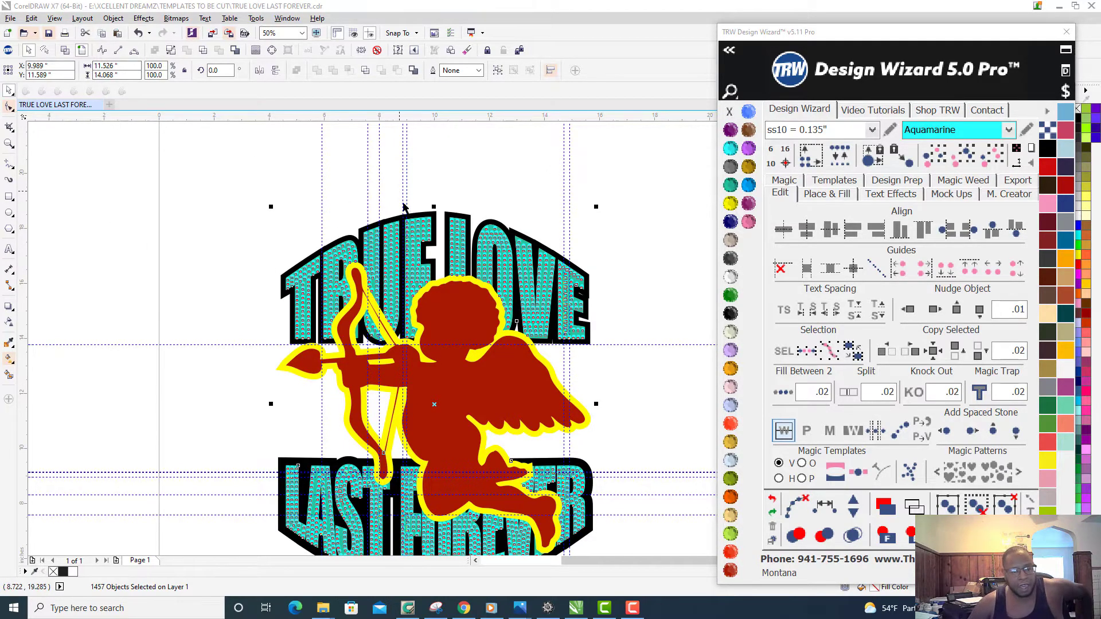
- Copy the selected TRUE LOVE LAST FOREVER artwork and paste it onto a newly inserted second page
{"action": "scroll", "coordinate": [432, 302], "scroll_direction": "down", "scroll_amount": 1}
{"action": "scroll", "coordinate": [454, 245], "scroll_direction": "up", "scroll_amount": 1}
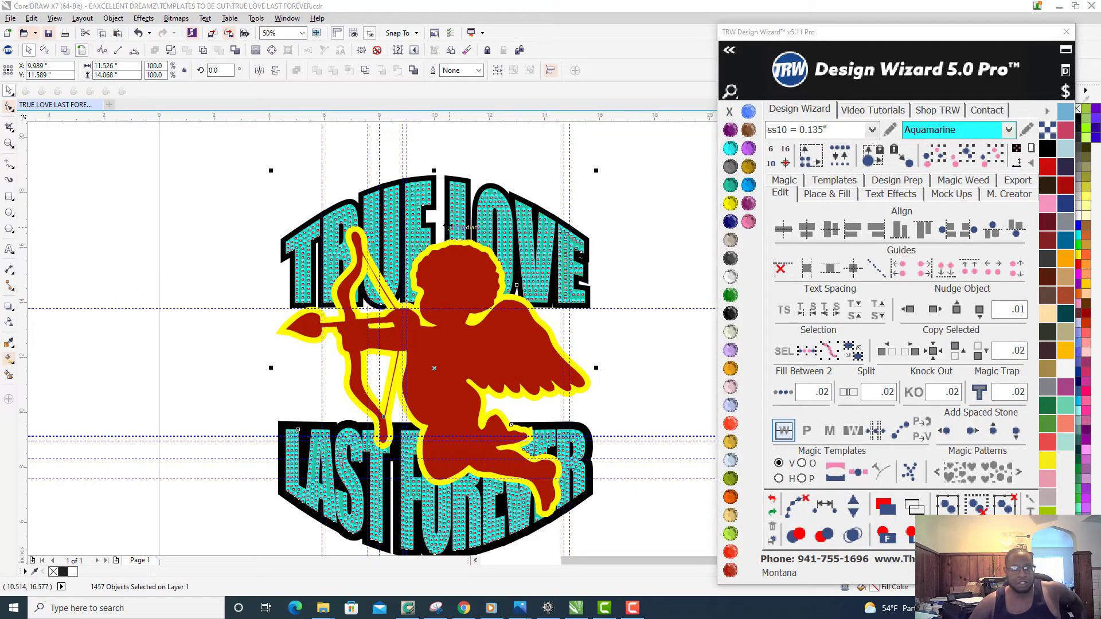
{"action": "right_click", "coordinate": [458, 215]}
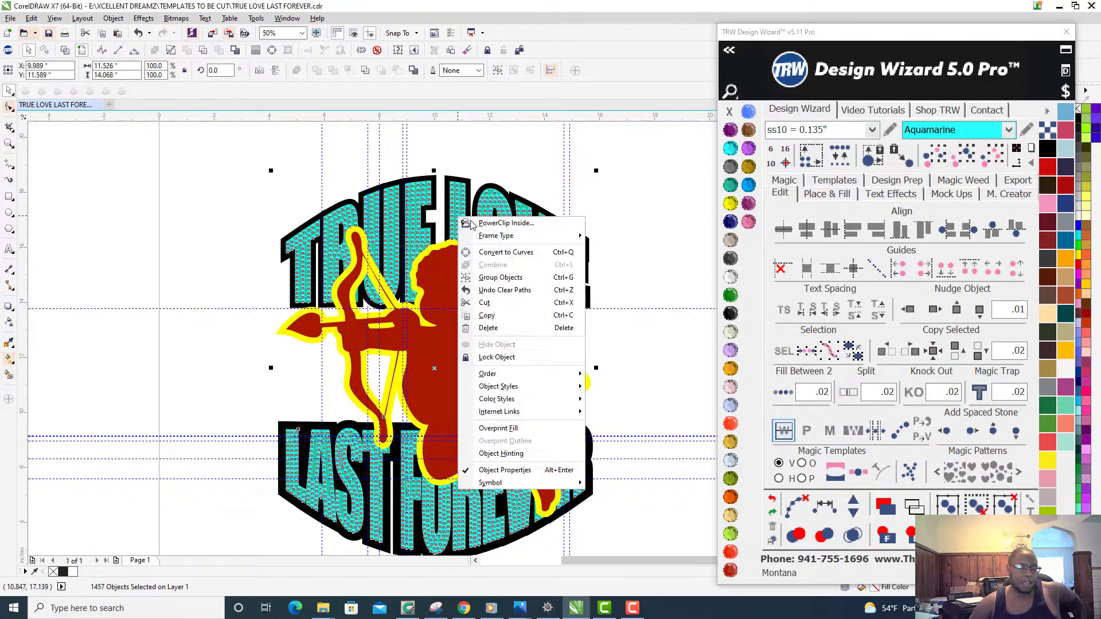
{"action": "left_click", "coordinate": [507, 320]}
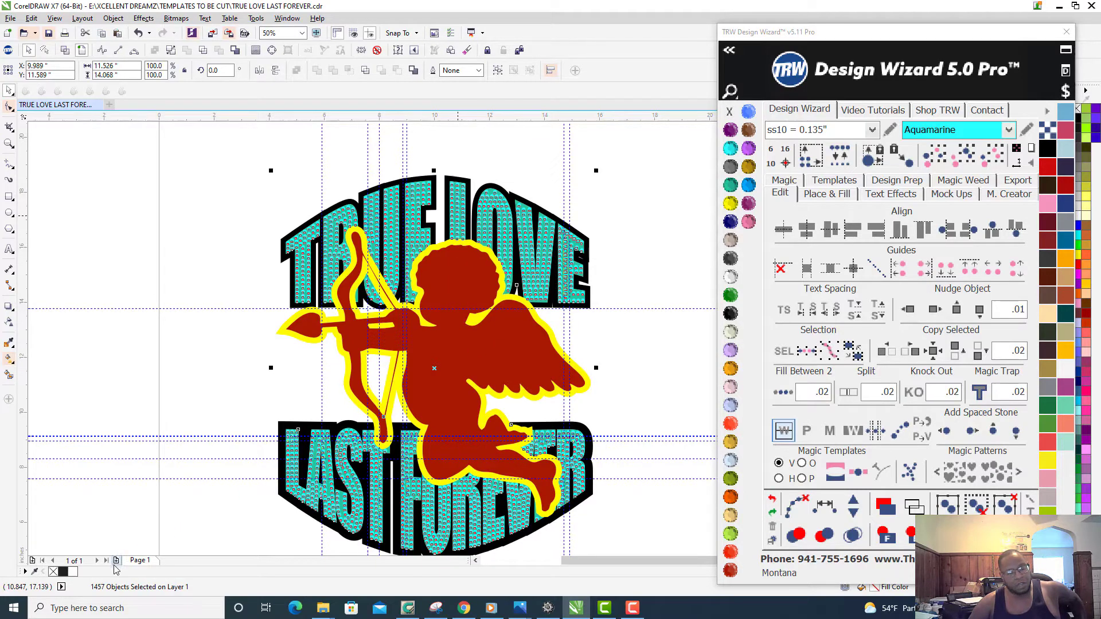
{"action": "left_click", "coordinate": [116, 560]}
{"action": "right_click", "coordinate": [359, 267]}
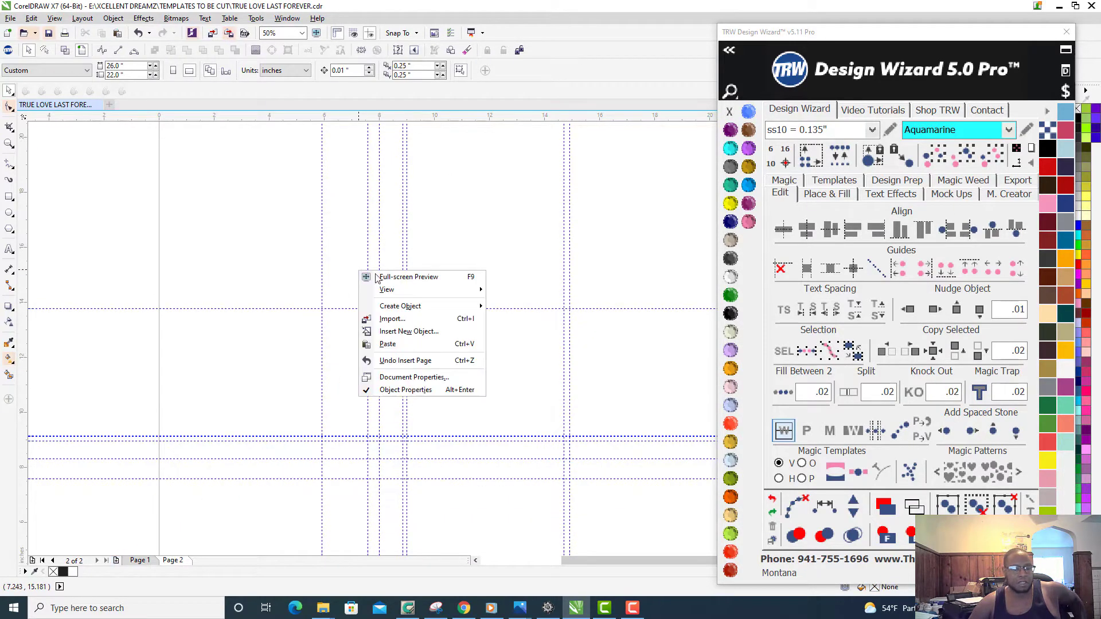
{"action": "left_click", "coordinate": [396, 344]}
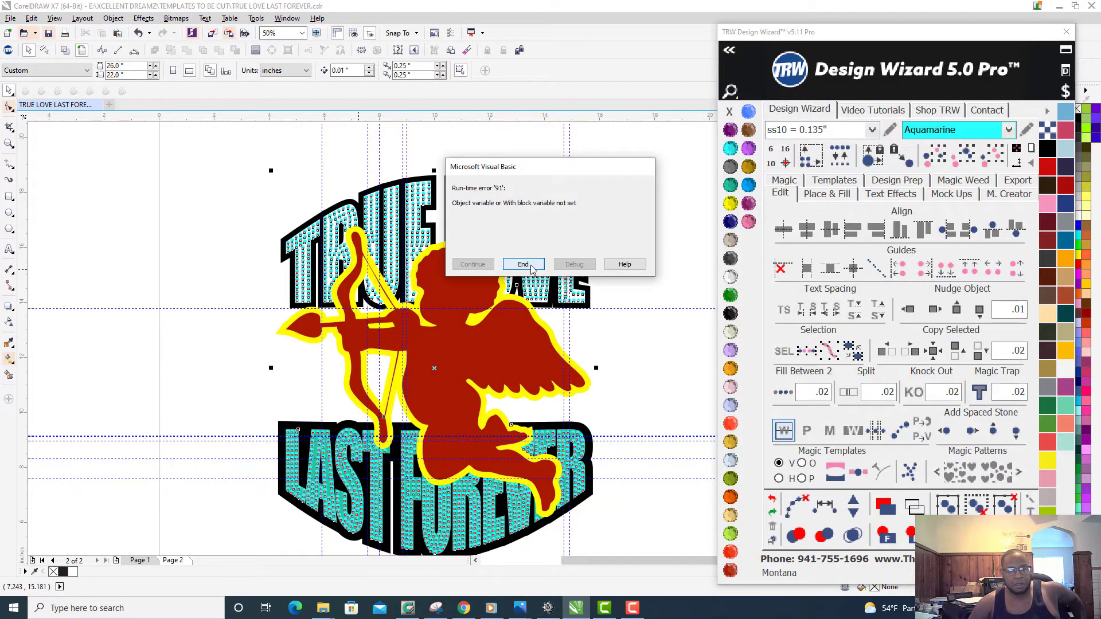
{"action": "left_click", "coordinate": [522, 261]}
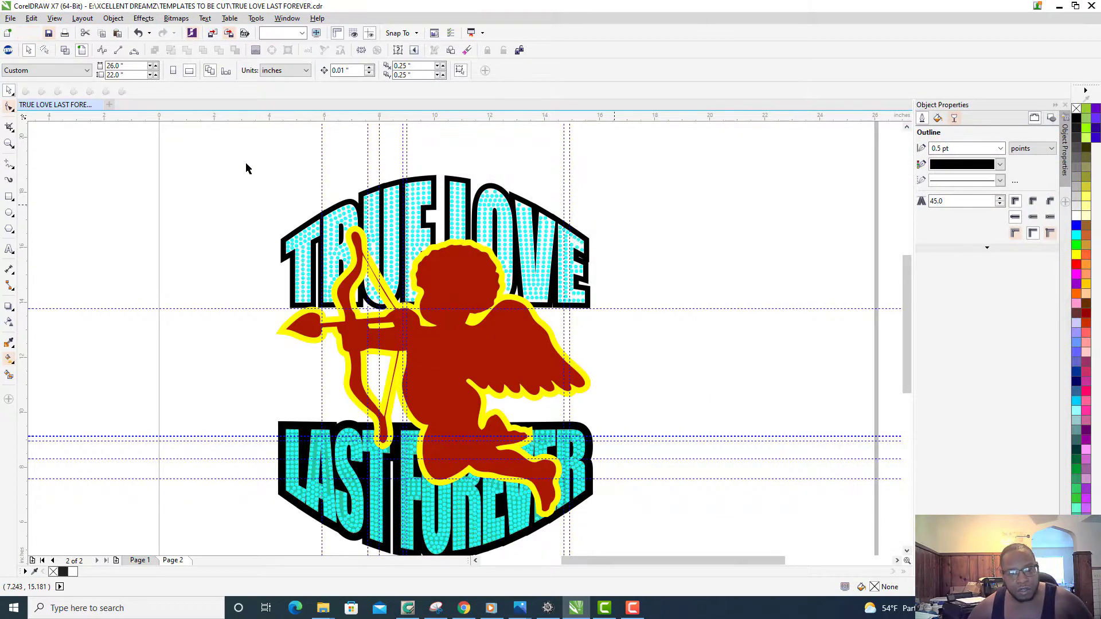
- Select the whole pasted design and scale it down slightly to about 11.5 by 14.03 inches
{"action": "left_click_drag", "start_coordinate": [260, 175], "coordinate": [640, 511]}
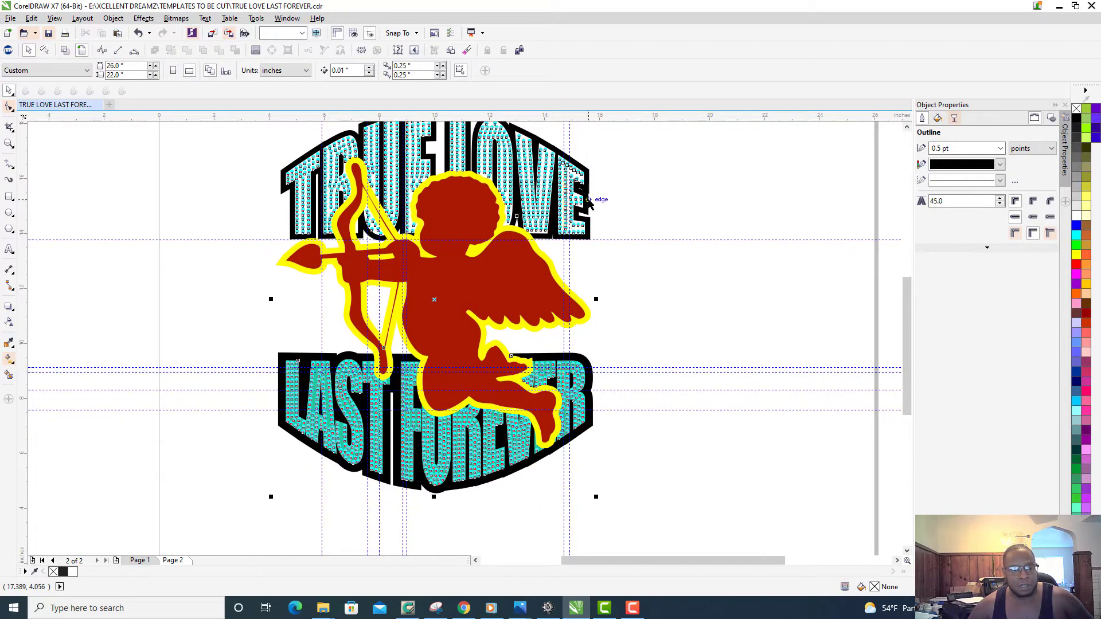
{"action": "scroll", "coordinate": [575, 209], "scroll_direction": "down", "scroll_amount": 1}
{"action": "scroll", "coordinate": [580, 208], "scroll_direction": "up", "scroll_amount": 1}
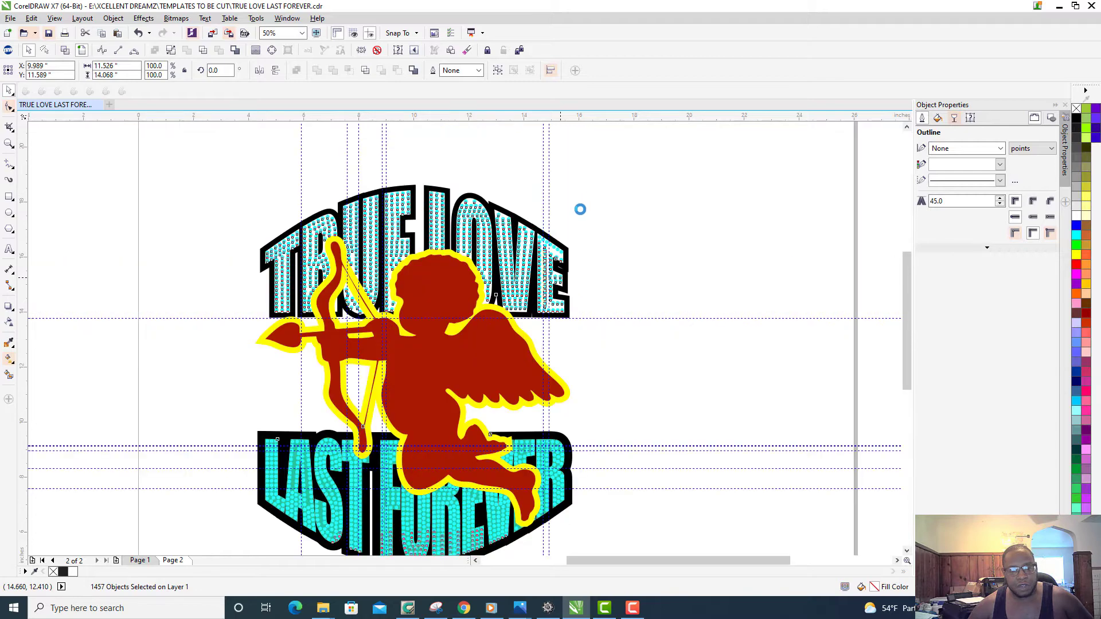
{"action": "scroll", "coordinate": [579, 194], "scroll_direction": "up", "scroll_amount": 1}
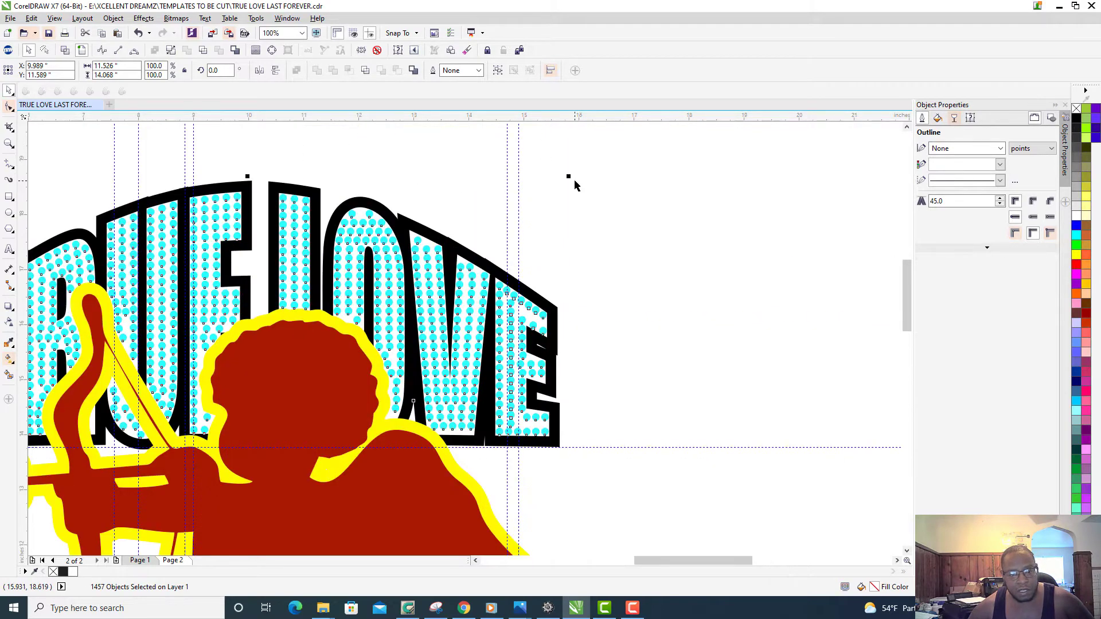
{"action": "left_click_drag", "start_coordinate": [570, 176], "coordinate": [569, 177]}
{"action": "left_click", "coordinate": [534, 267]}
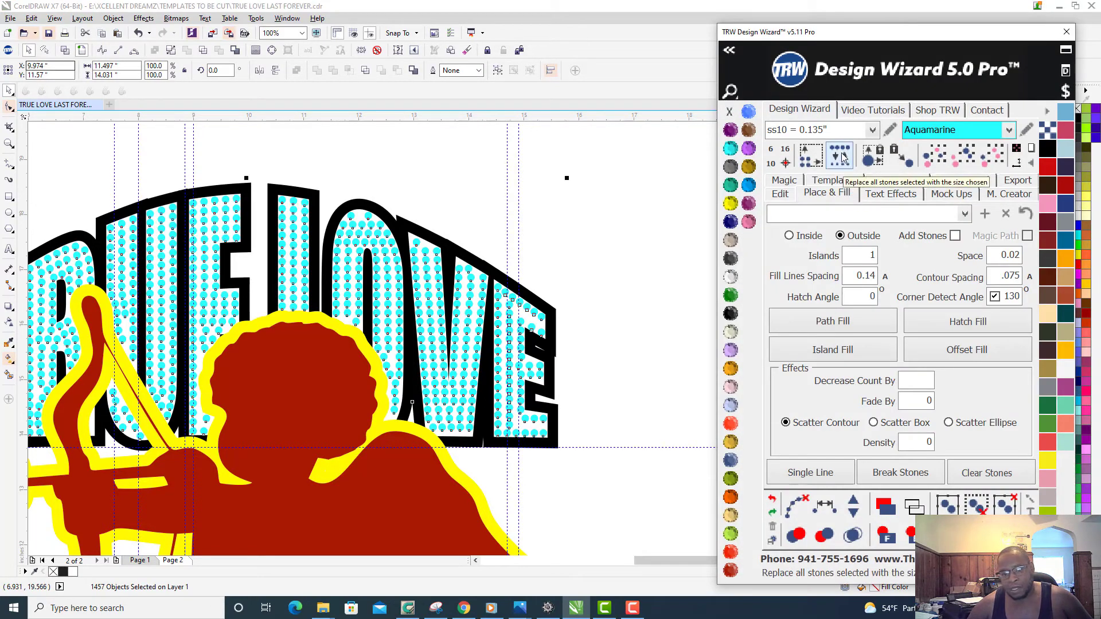
- Replace all selected stones in the scaled design with size ss10 = 0.135" and clear the selection
{"action": "left_click", "coordinate": [840, 156]}
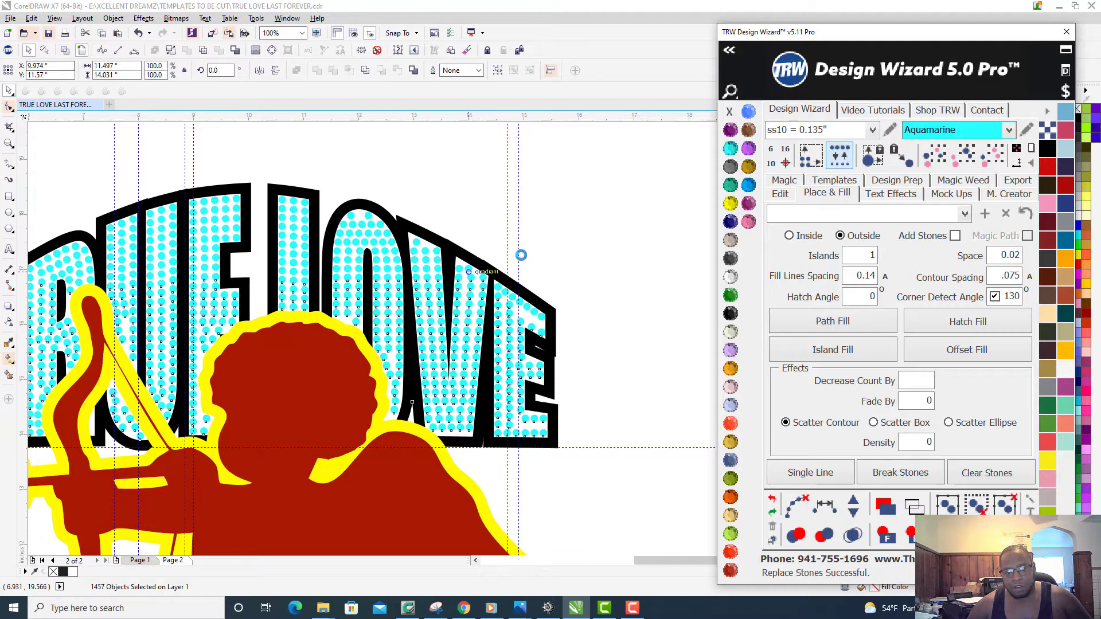
{"action": "scroll", "coordinate": [505, 278], "scroll_direction": "up", "scroll_amount": 4}
{"action": "scroll", "coordinate": [505, 278], "scroll_direction": "down", "scroll_amount": 4}
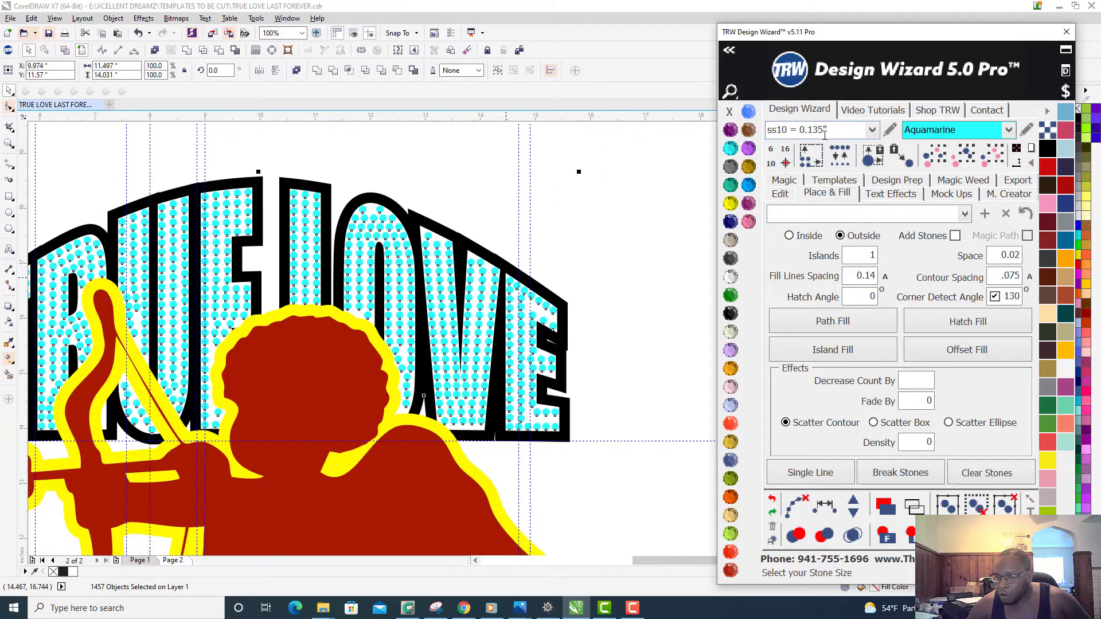
{"action": "scroll", "coordinate": [429, 190], "scroll_direction": "down", "scroll_amount": 2}
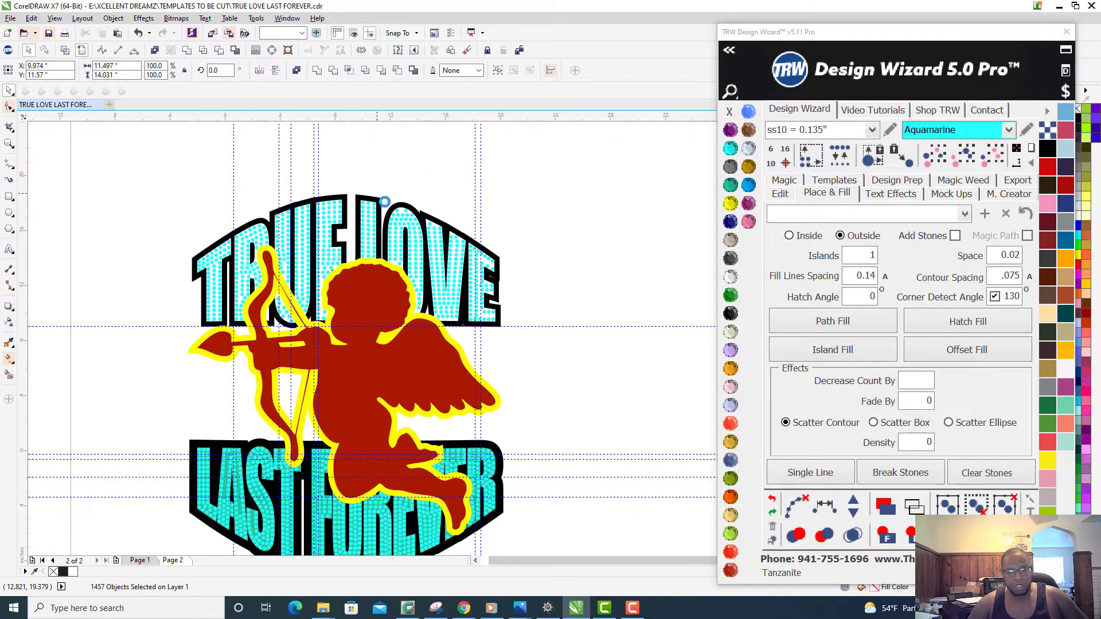
{"action": "scroll", "coordinate": [383, 201], "scroll_direction": "down", "scroll_amount": 4}
{"action": "key", "text": "Escape"}
{"action": "scroll", "coordinate": [386, 209], "scroll_direction": "up", "scroll_amount": 4}
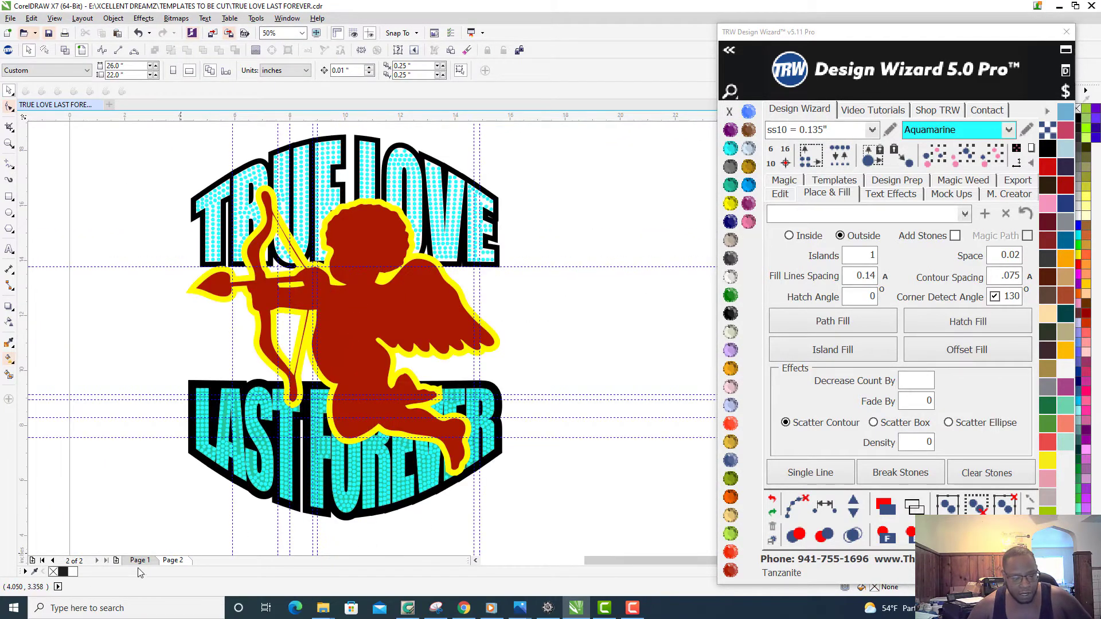
- Return to page 1, select the entire original design to check its overall width and height, and deselect it
{"action": "left_click", "coordinate": [140, 561]}
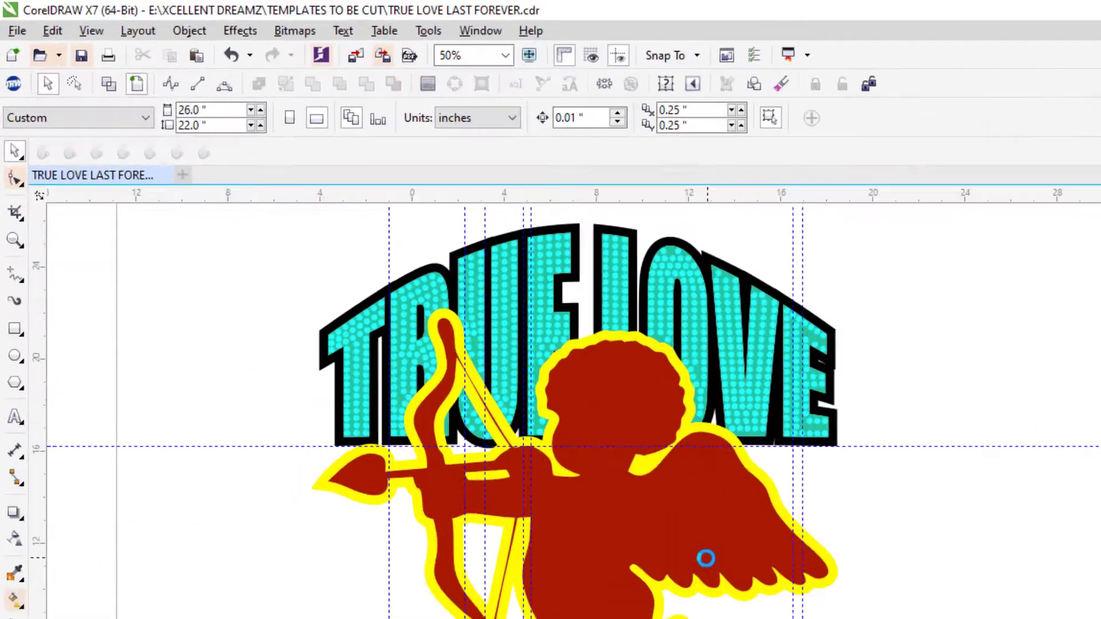
{"action": "scroll", "coordinate": [484, 321], "scroll_direction": "down", "scroll_amount": 2}
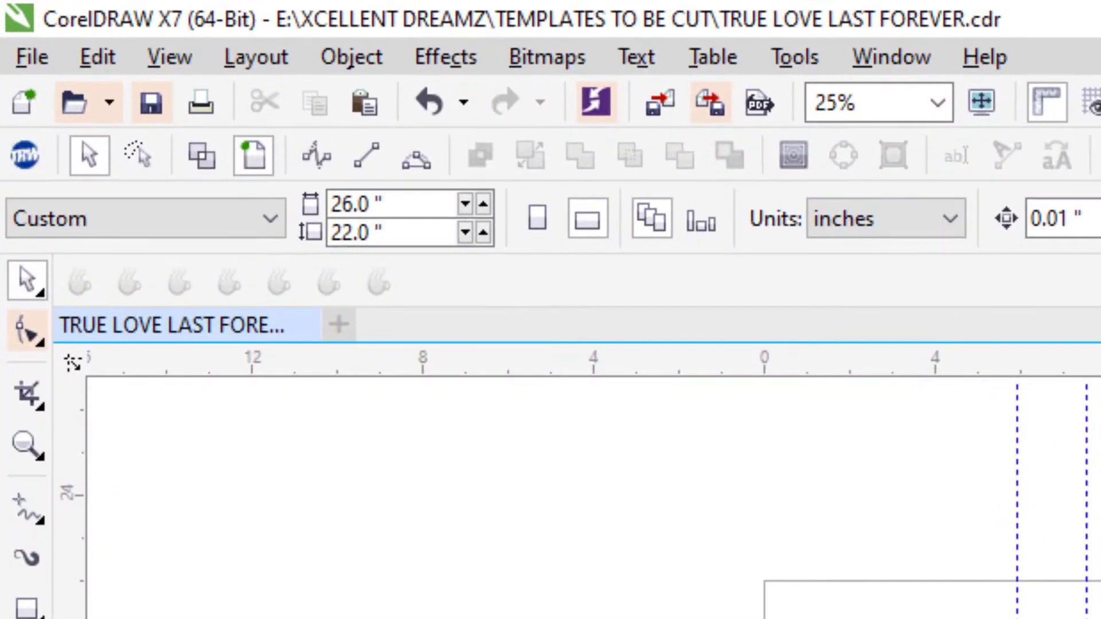
{"action": "key", "text": "ctrl+a"}
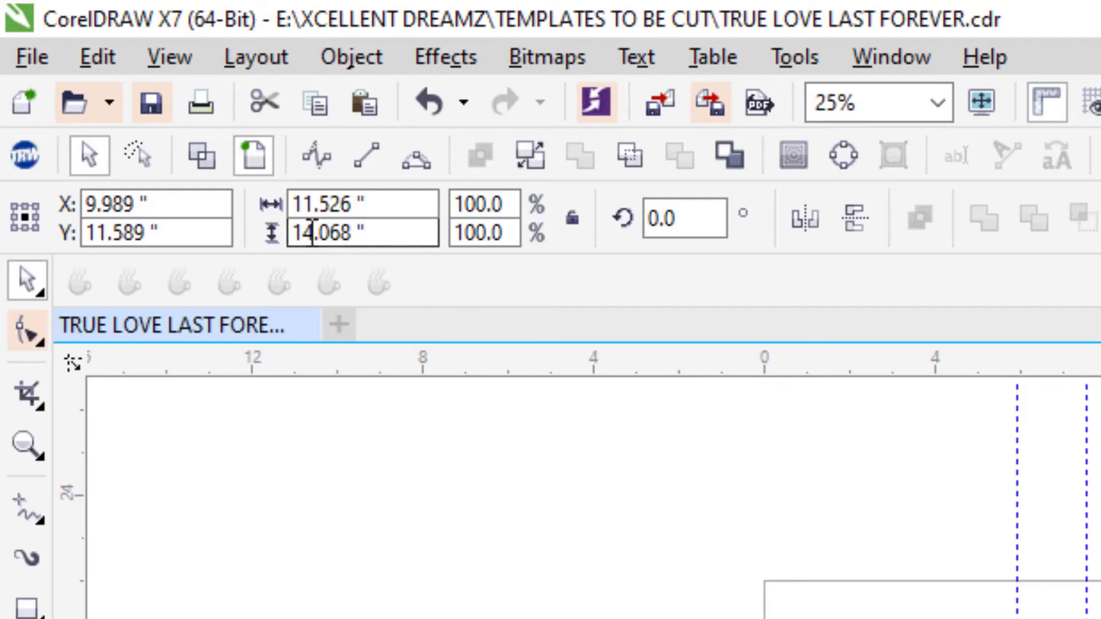
{"action": "scroll", "coordinate": [429, 321], "scroll_direction": "up", "scroll_amount": 1}
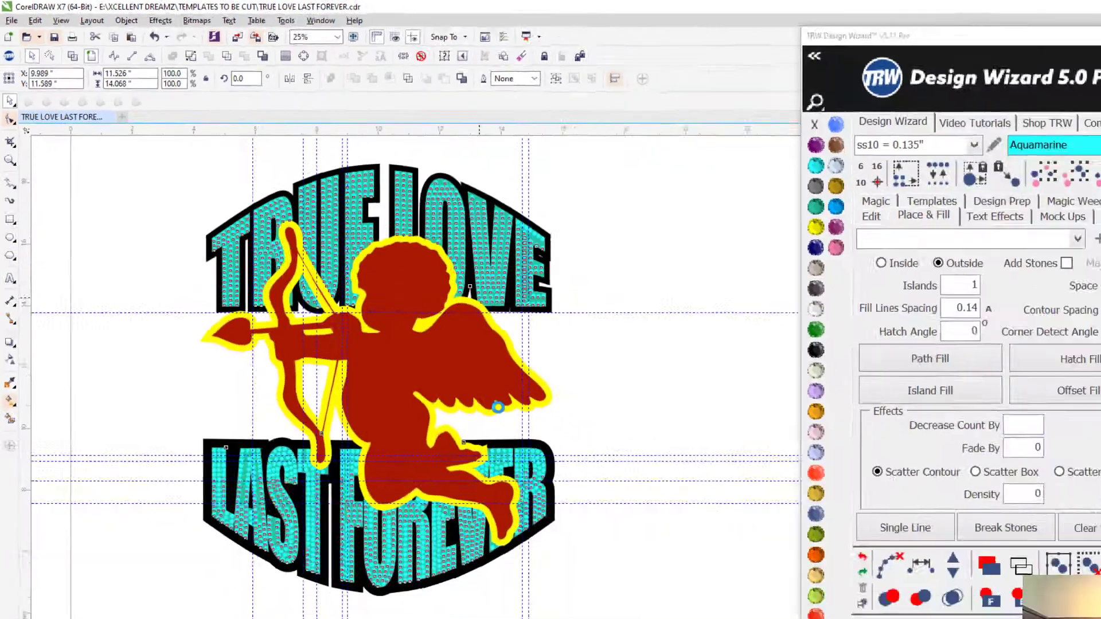
{"action": "scroll", "coordinate": [459, 269], "scroll_direction": "down", "scroll_amount": 1}
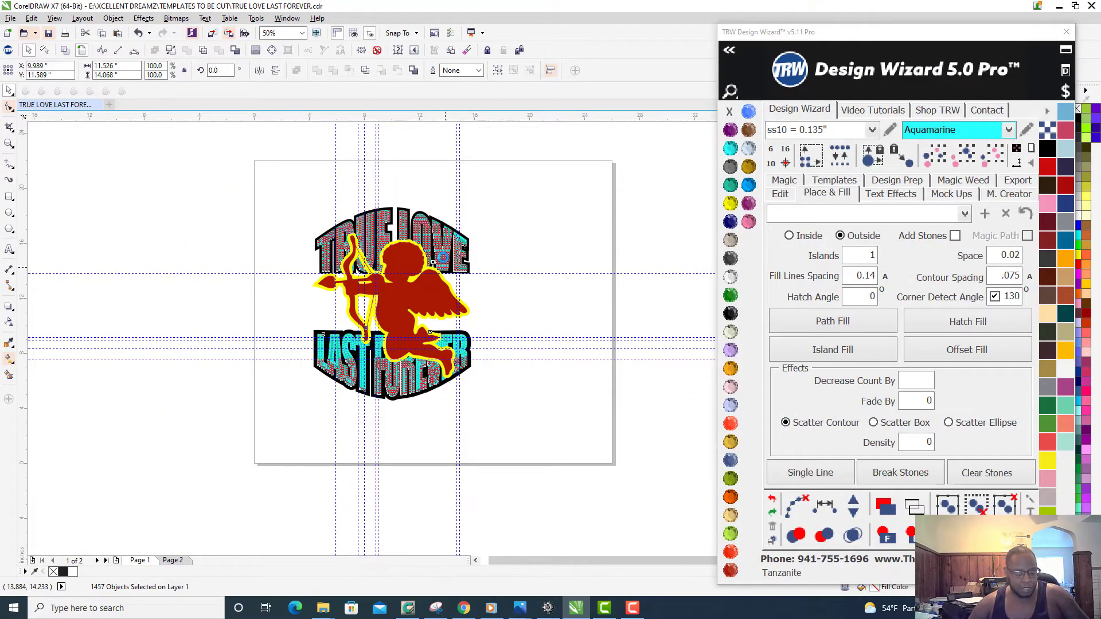
{"action": "scroll", "coordinate": [475, 245], "scroll_direction": "up", "scroll_amount": 1}
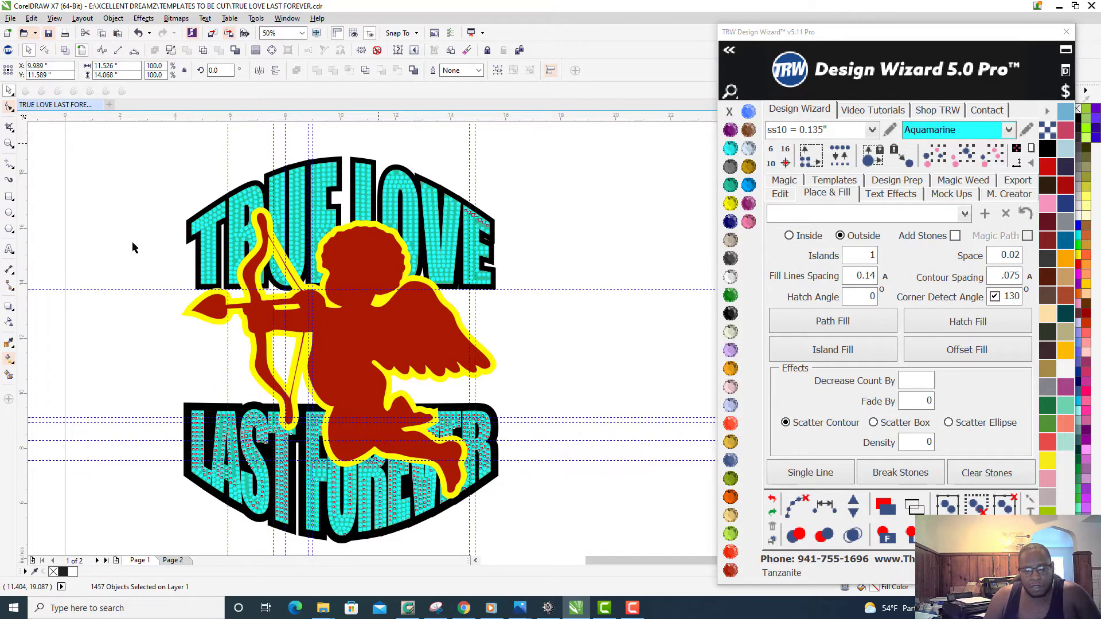
{"action": "left_click", "coordinate": [530, 303]}
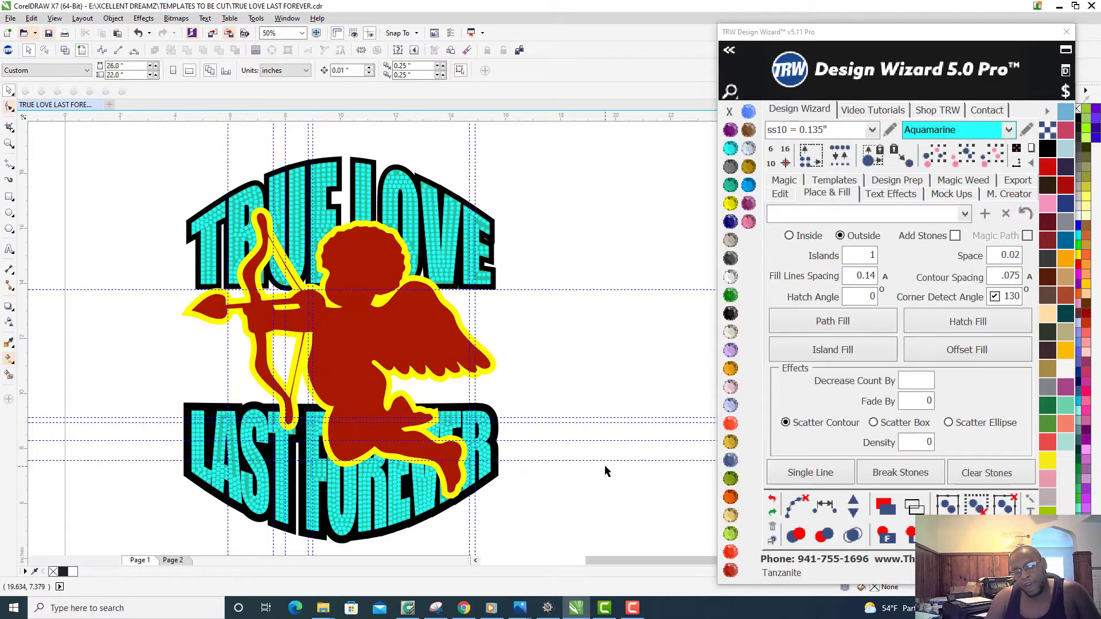
- Place a copy of the cupid's yellow outline beside the design at about X 22.7, Y 12.6 inches and recolor it Jet Black
{"action": "scroll", "coordinate": [374, 327], "scroll_direction": "down", "scroll_amount": 2}
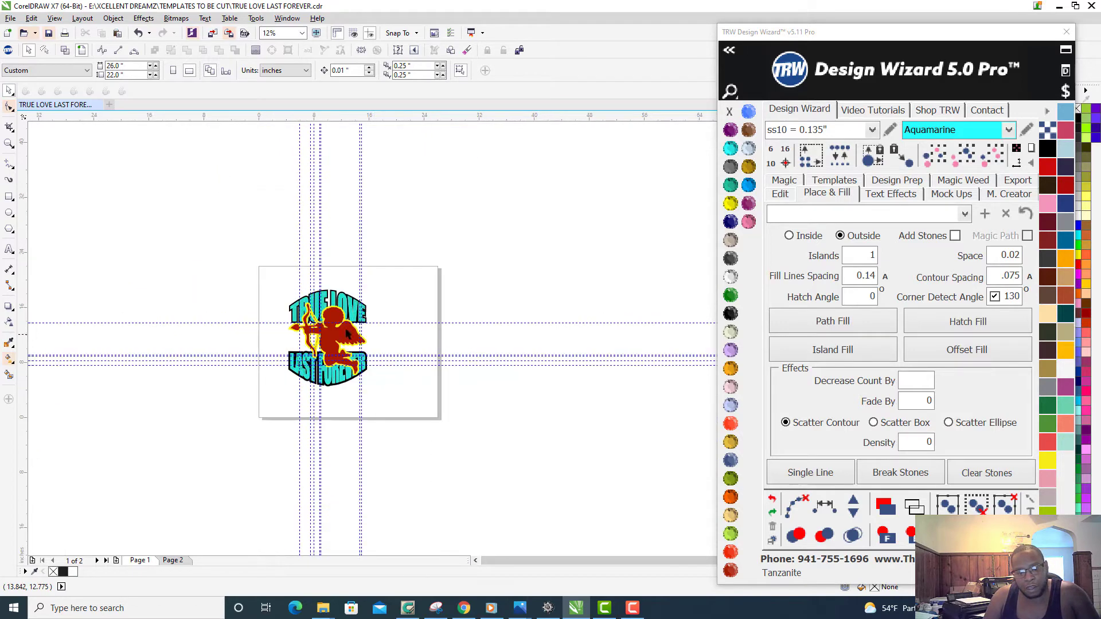
{"action": "scroll", "coordinate": [367, 339], "scroll_direction": "up", "scroll_amount": 2}
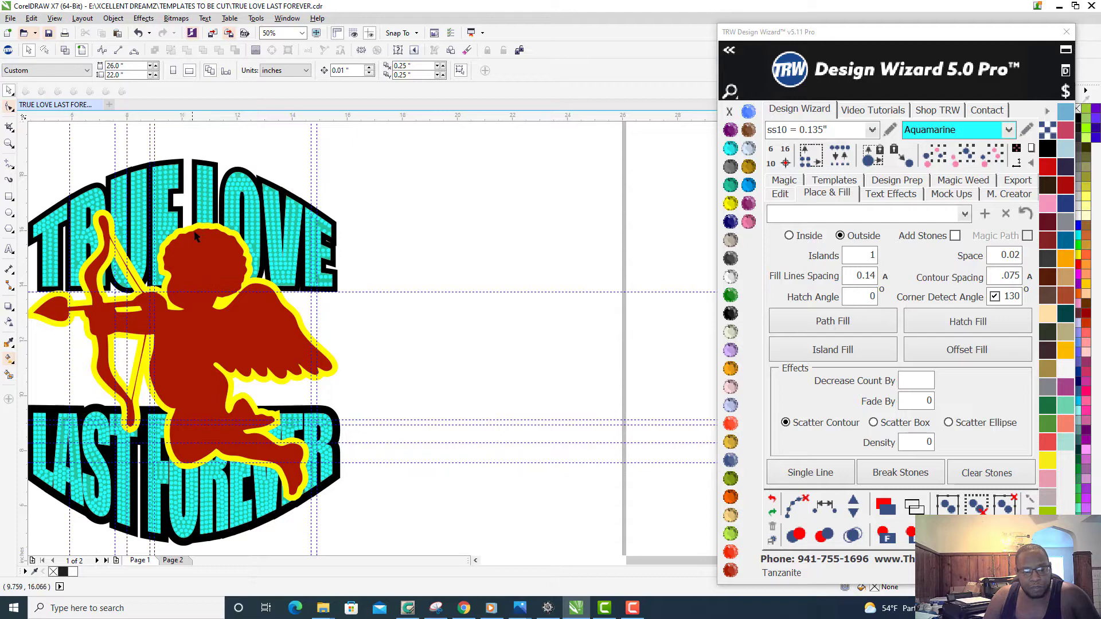
{"action": "left_click_drag", "start_coordinate": [185, 236], "coordinate": [537, 198]}
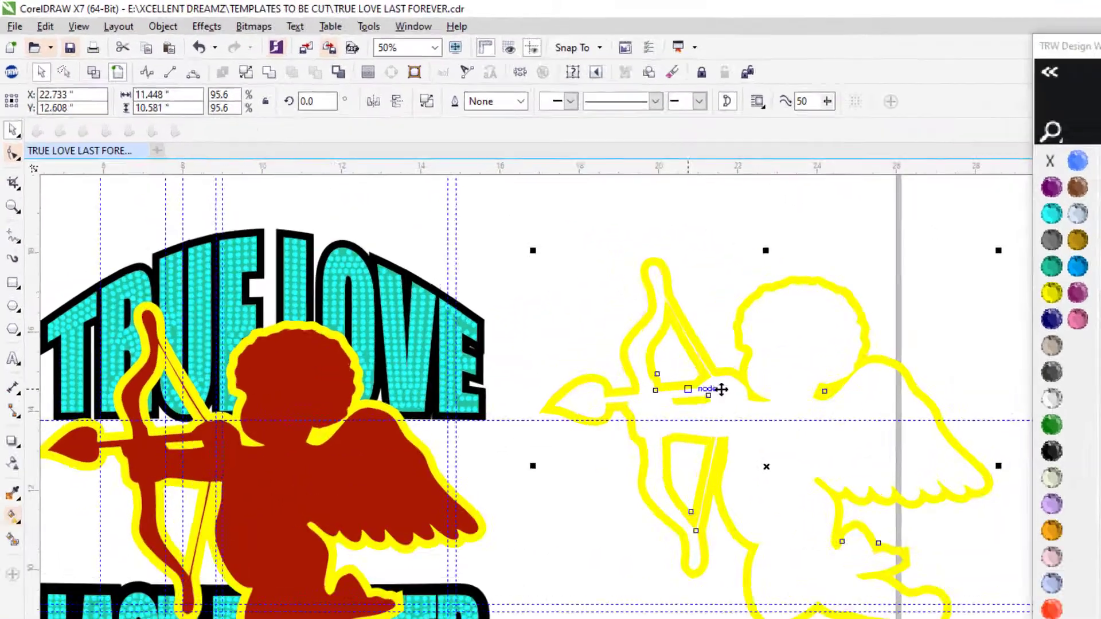
{"action": "scroll", "coordinate": [635, 200], "scroll_direction": "up", "scroll_amount": 1}
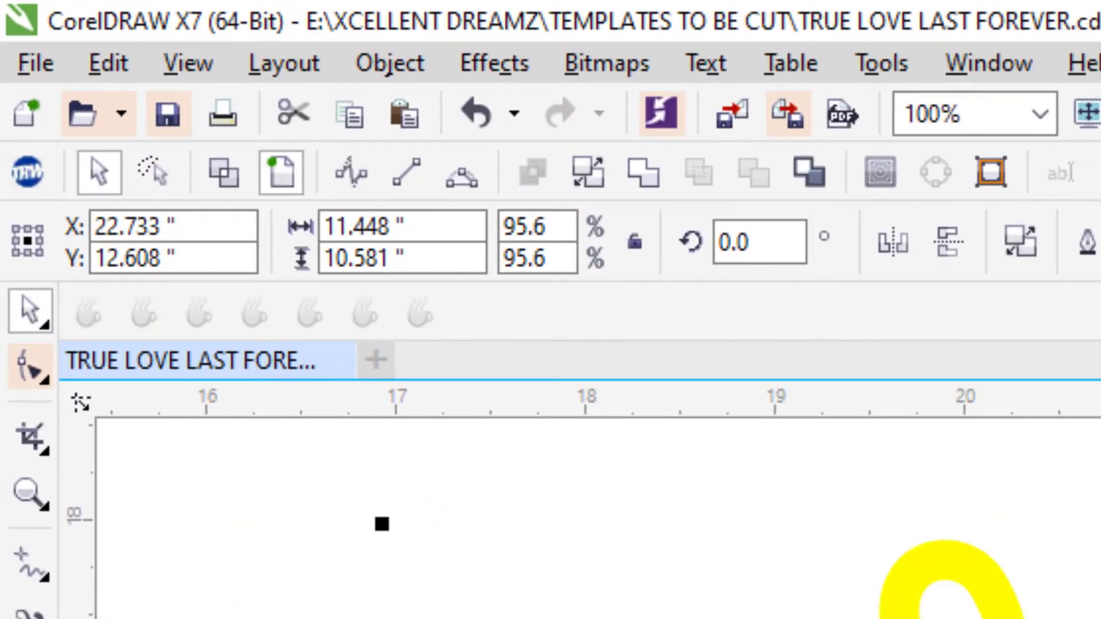
{"action": "scroll", "coordinate": [599, 519], "scroll_direction": "down", "scroll_amount": 1}
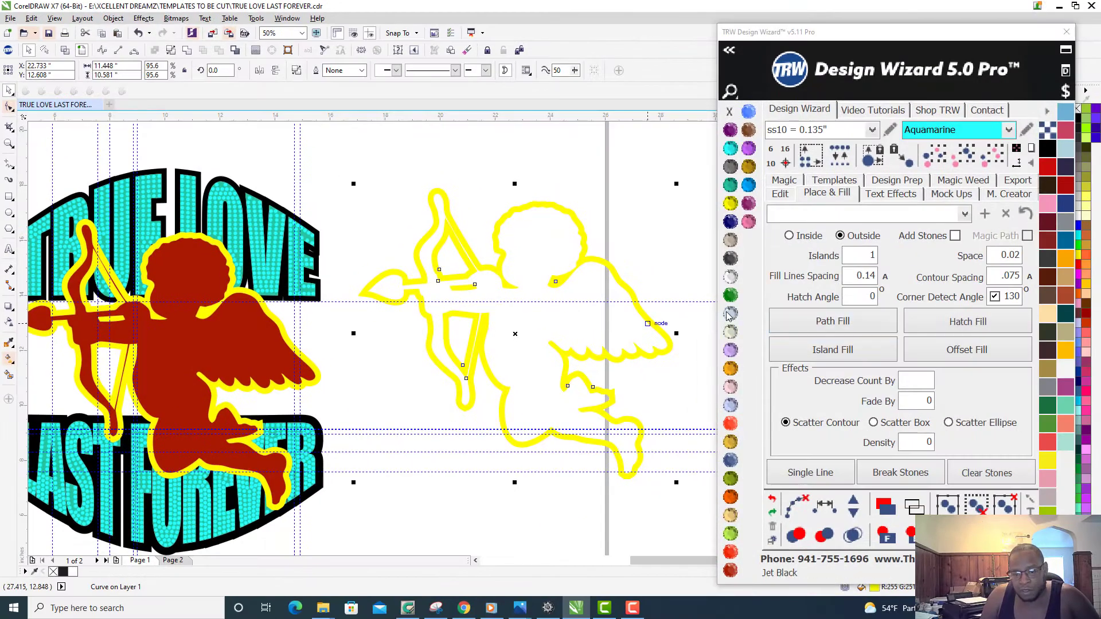
{"action": "left_click", "coordinate": [728, 314]}
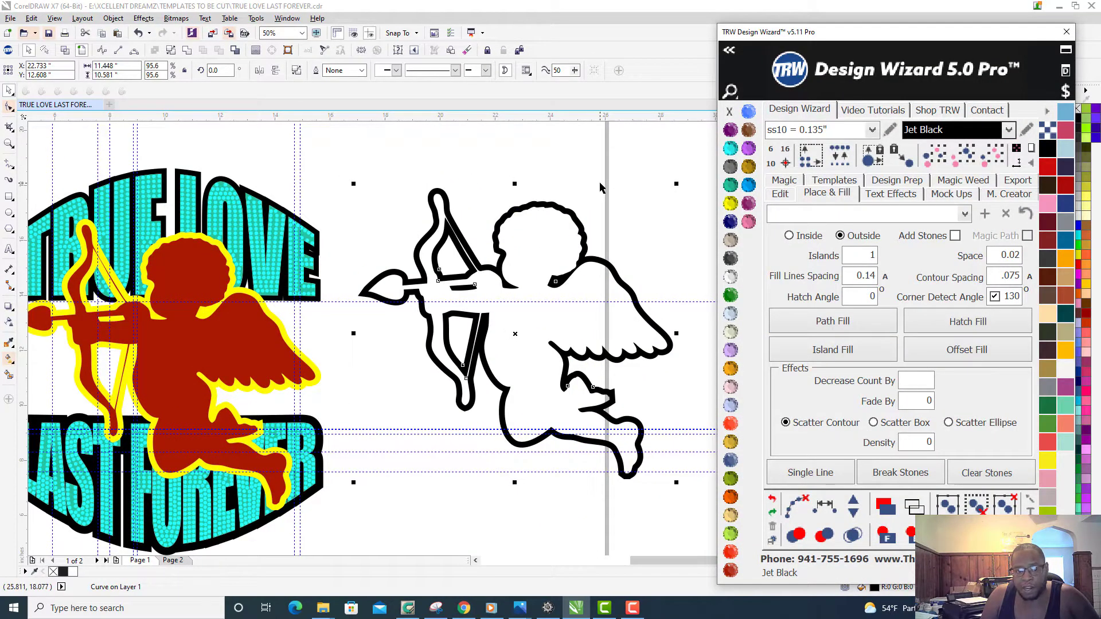
- Place a copy of the lettering's black border around the separated cupid outline, at about X 22.8, Y 12.8 inches, and recolor it Red Siam
{"action": "scroll", "coordinate": [428, 338], "scroll_direction": "down", "scroll_amount": 1}
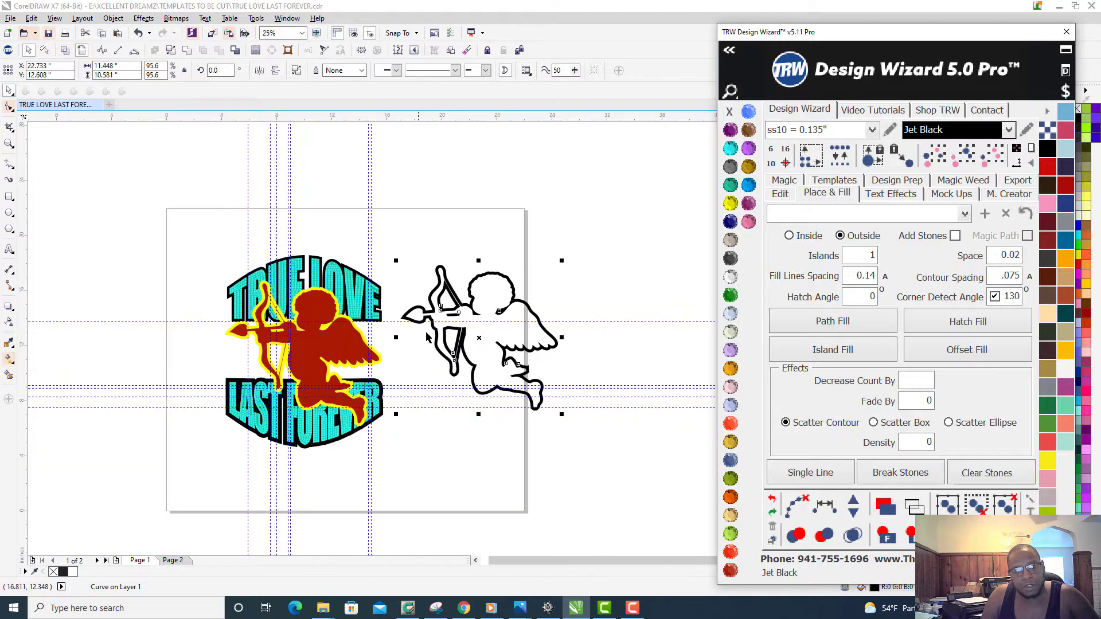
{"action": "scroll", "coordinate": [575, 349], "scroll_direction": "up", "scroll_amount": 1}
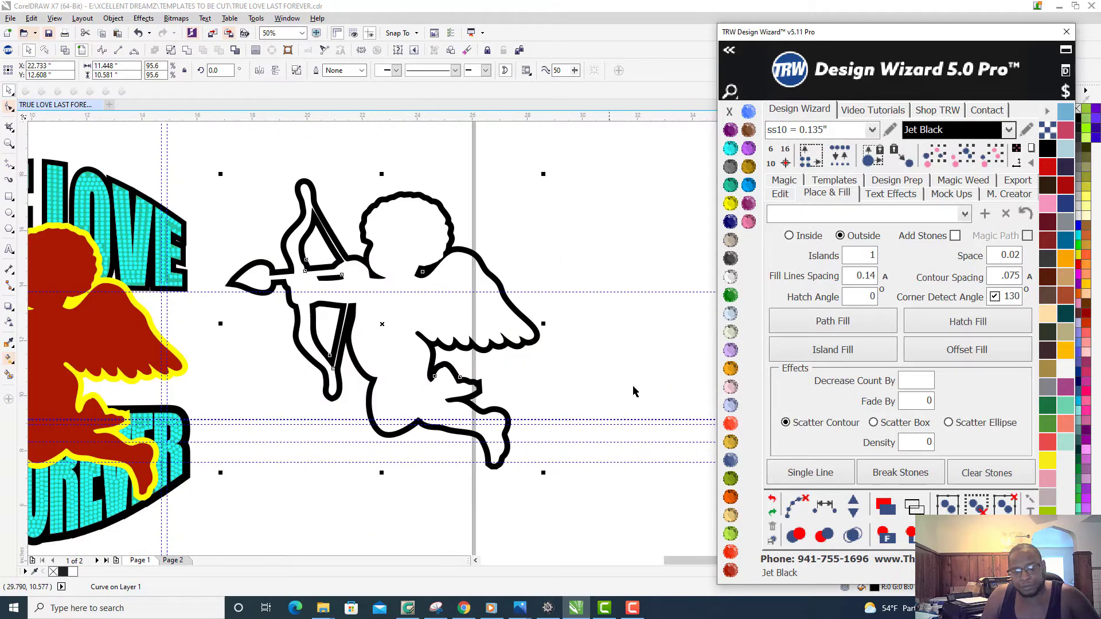
{"action": "scroll", "coordinate": [665, 412], "scroll_direction": "down", "scroll_amount": 3}
{"action": "scroll", "coordinate": [638, 371], "scroll_direction": "up", "scroll_amount": 1}
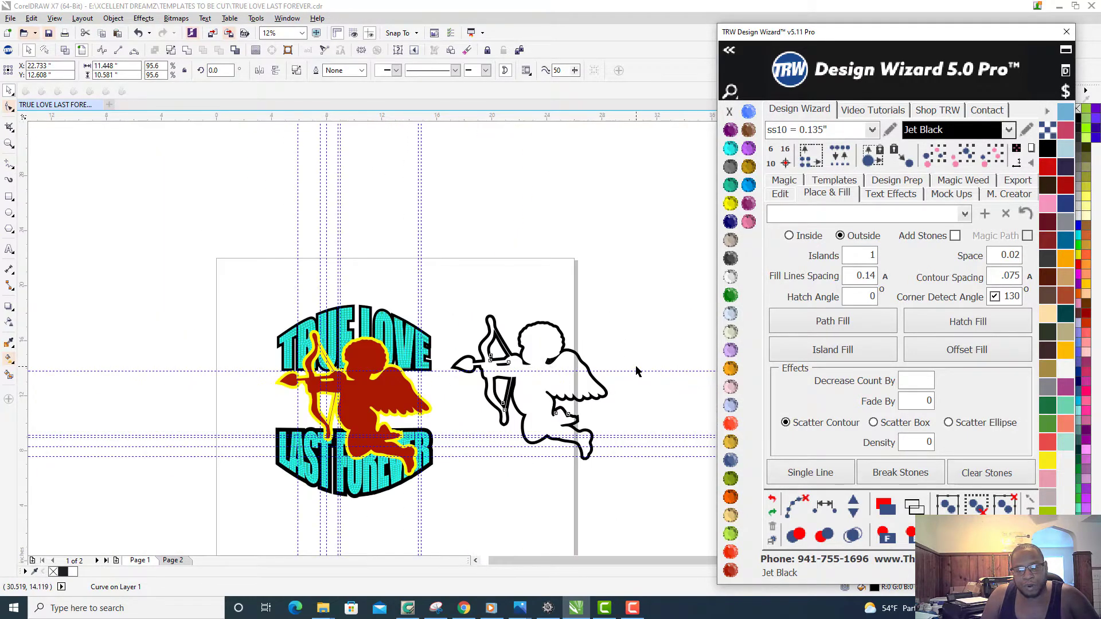
{"action": "scroll", "coordinate": [571, 417], "scroll_direction": "up", "scroll_amount": 1}
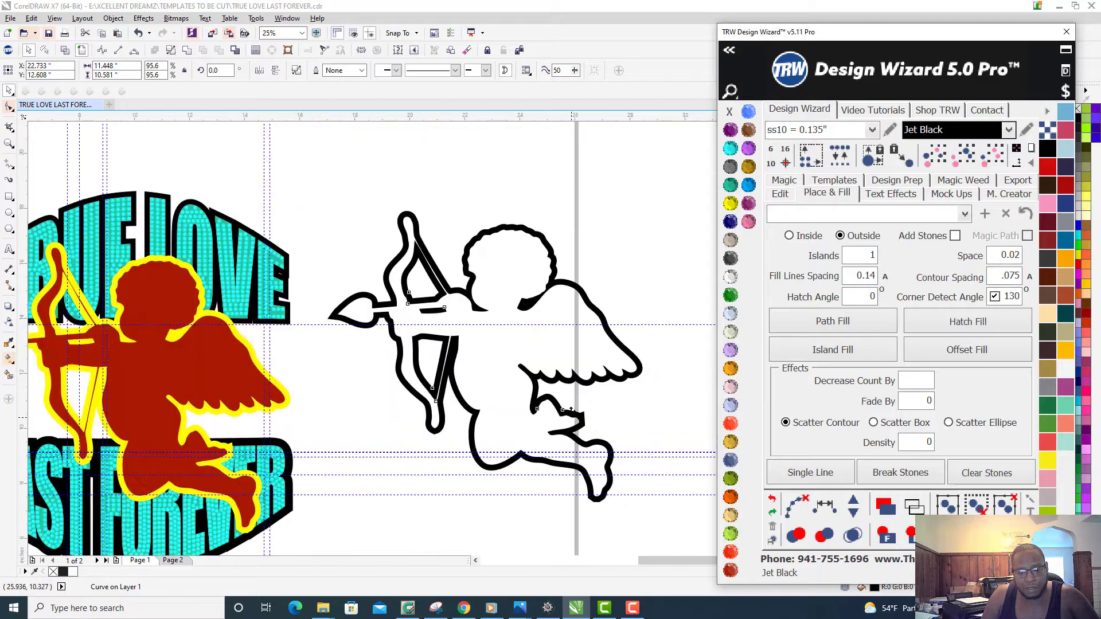
{"action": "left_click_drag", "start_coordinate": [289, 269], "coordinate": [642, 235]}
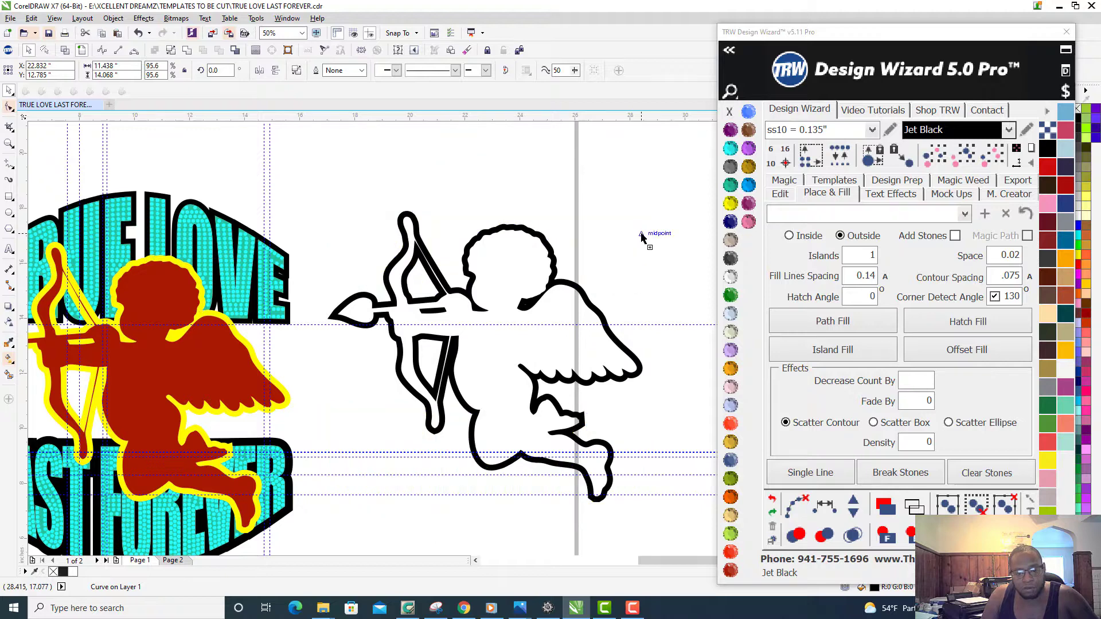
{"action": "left_click", "coordinate": [731, 553]}
{"action": "scroll", "coordinate": [361, 252], "scroll_direction": "up", "scroll_amount": 3}
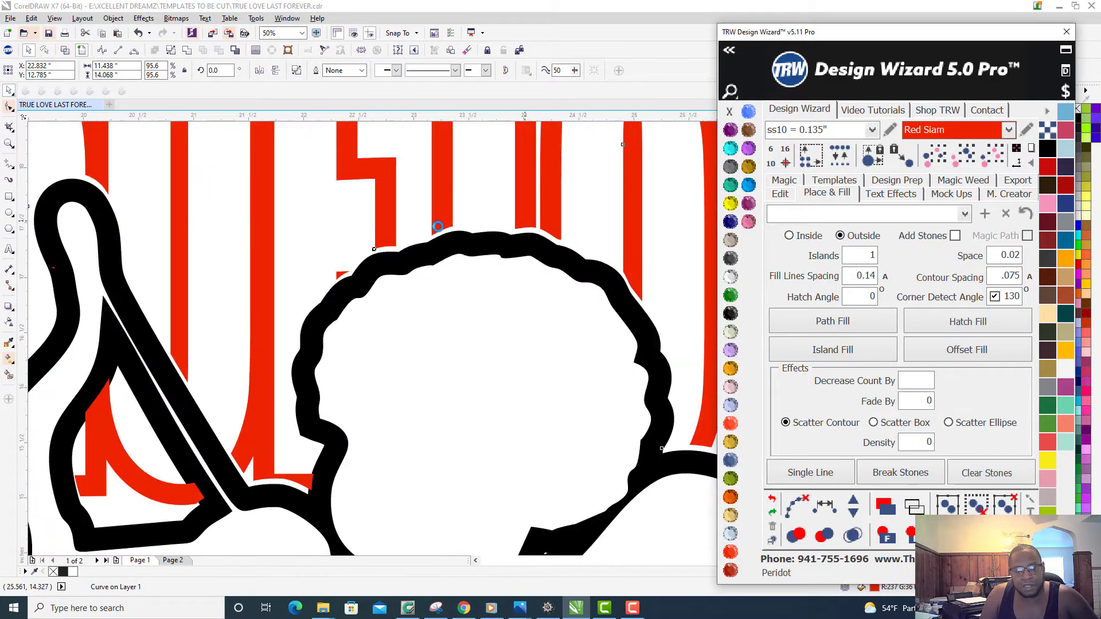
{"action": "scroll", "coordinate": [188, 251], "scroll_direction": "down", "scroll_amount": 3}
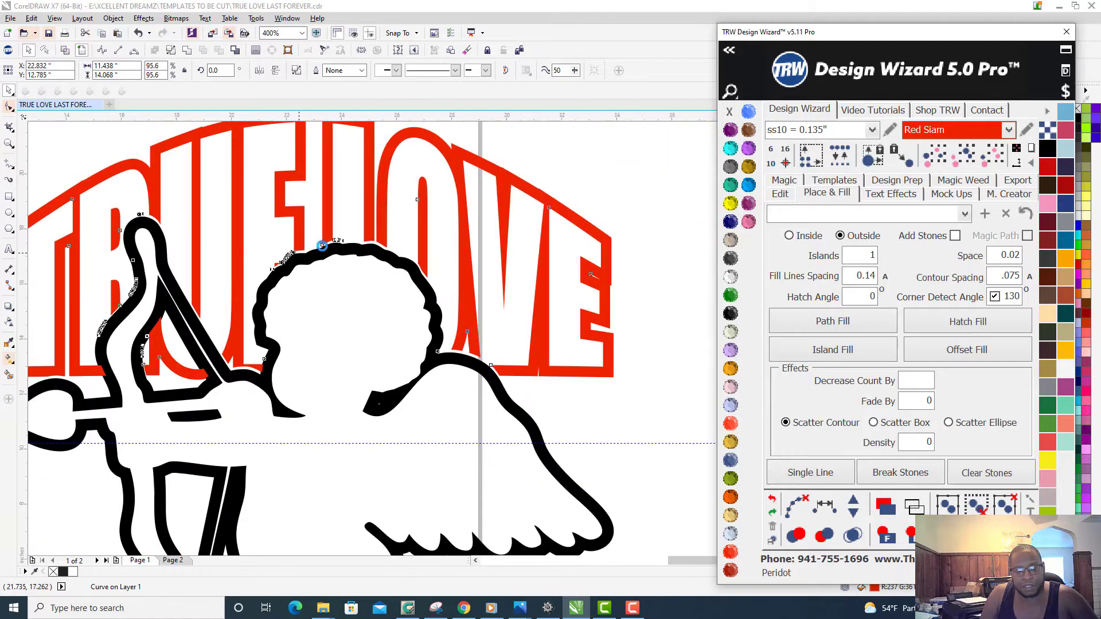
{"action": "scroll", "coordinate": [291, 547], "scroll_direction": "up", "scroll_amount": 3}
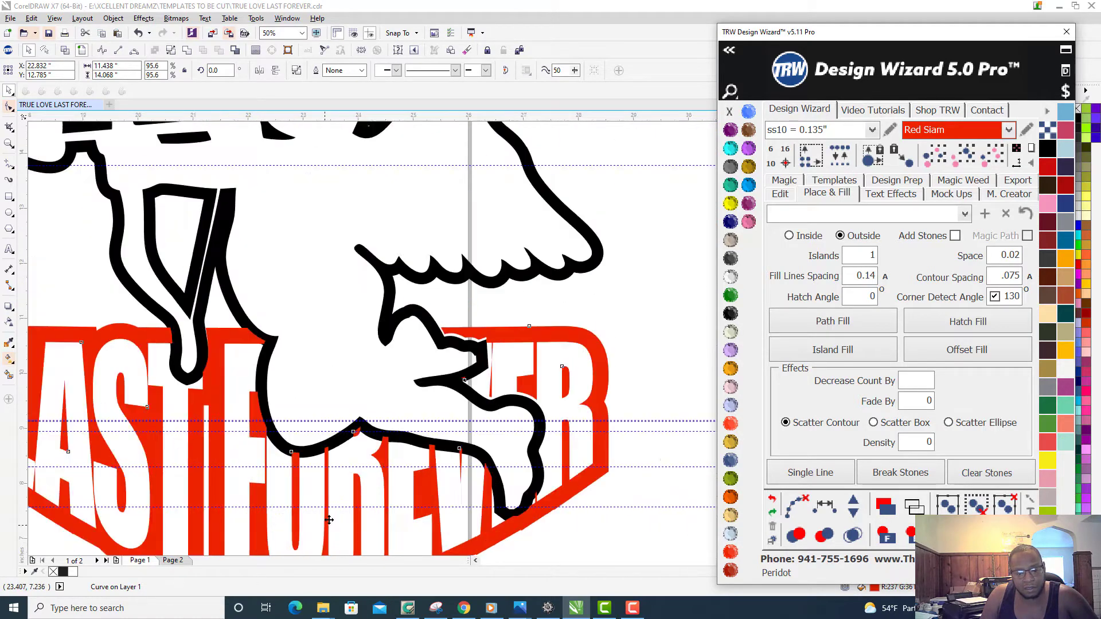
- Align the red lettering border copy with the black cupid outline, at about X 22.8, Y 12.7 inches
{"action": "scroll", "coordinate": [364, 411], "scroll_direction": "down", "scroll_amount": 2}
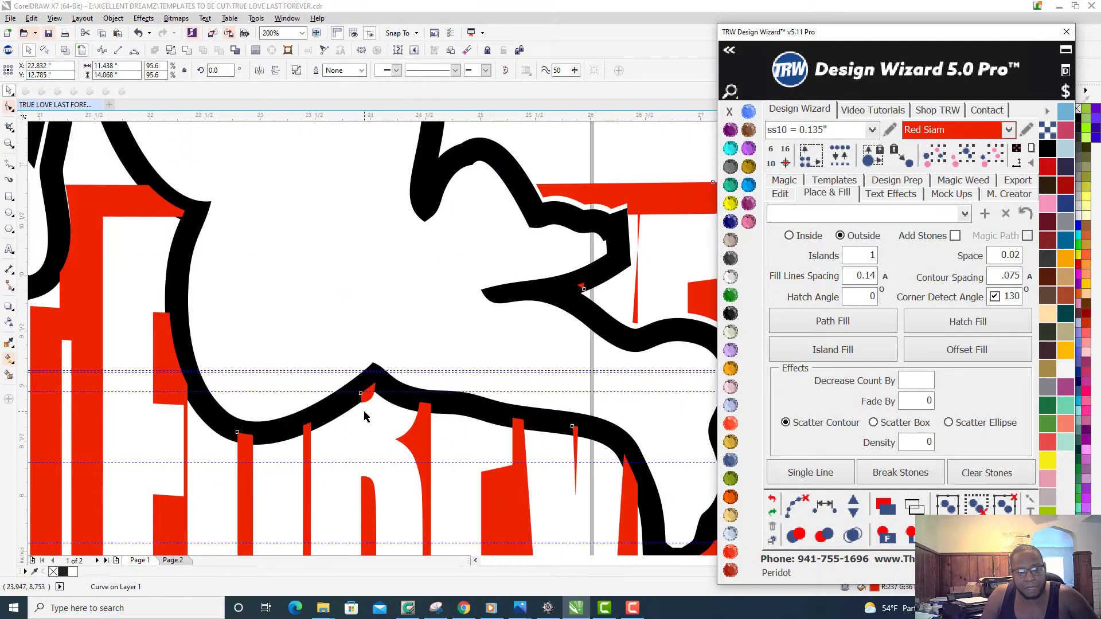
{"action": "scroll", "coordinate": [364, 411], "scroll_direction": "up", "scroll_amount": 2}
{"action": "scroll", "coordinate": [482, 448], "scroll_direction": "up", "scroll_amount": 1}
{"action": "left_click_drag", "start_coordinate": [522, 437], "coordinate": [538, 514]}
{"action": "scroll", "coordinate": [539, 514], "scroll_direction": "down", "scroll_amount": 2}
{"action": "scroll", "coordinate": [526, 520], "scroll_direction": "down", "scroll_amount": 2}
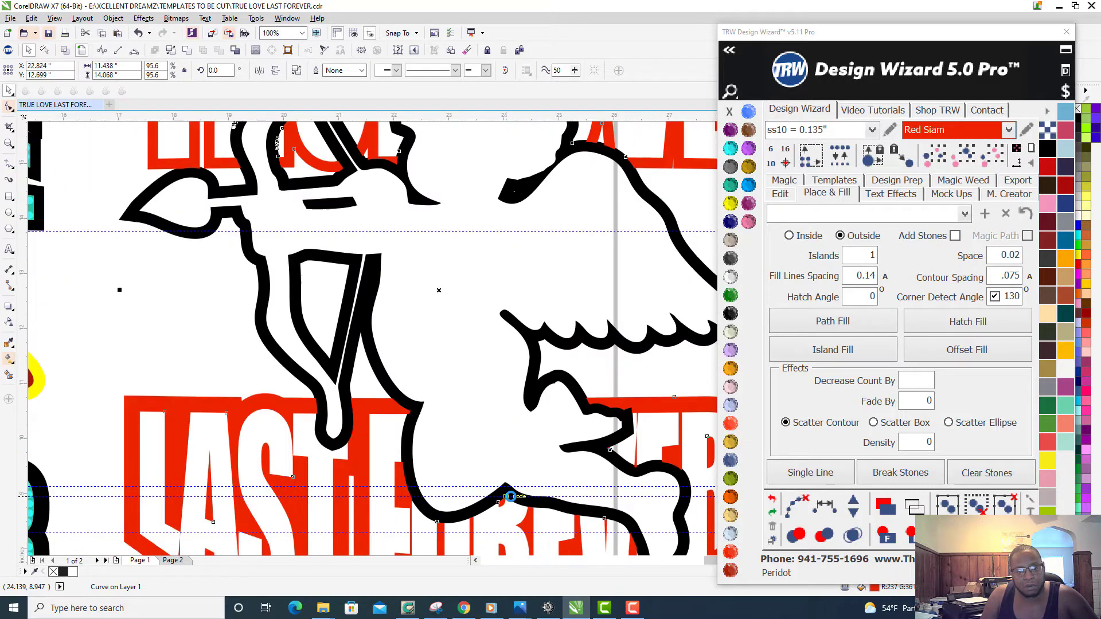
{"action": "scroll", "coordinate": [628, 226], "scroll_direction": "up", "scroll_amount": 1}
{"action": "scroll", "coordinate": [612, 172], "scroll_direction": "down", "scroll_amount": 2}
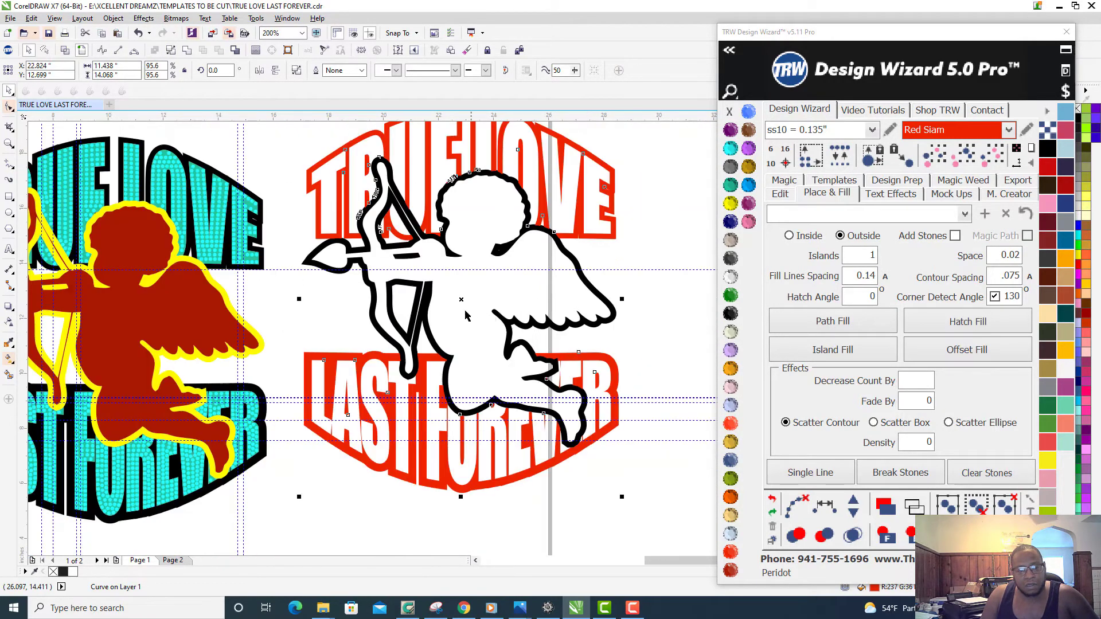
{"action": "scroll", "coordinate": [579, 221], "scroll_direction": "up", "scroll_amount": 2}
{"action": "scroll", "coordinate": [498, 232], "scroll_direction": "up", "scroll_amount": 2}
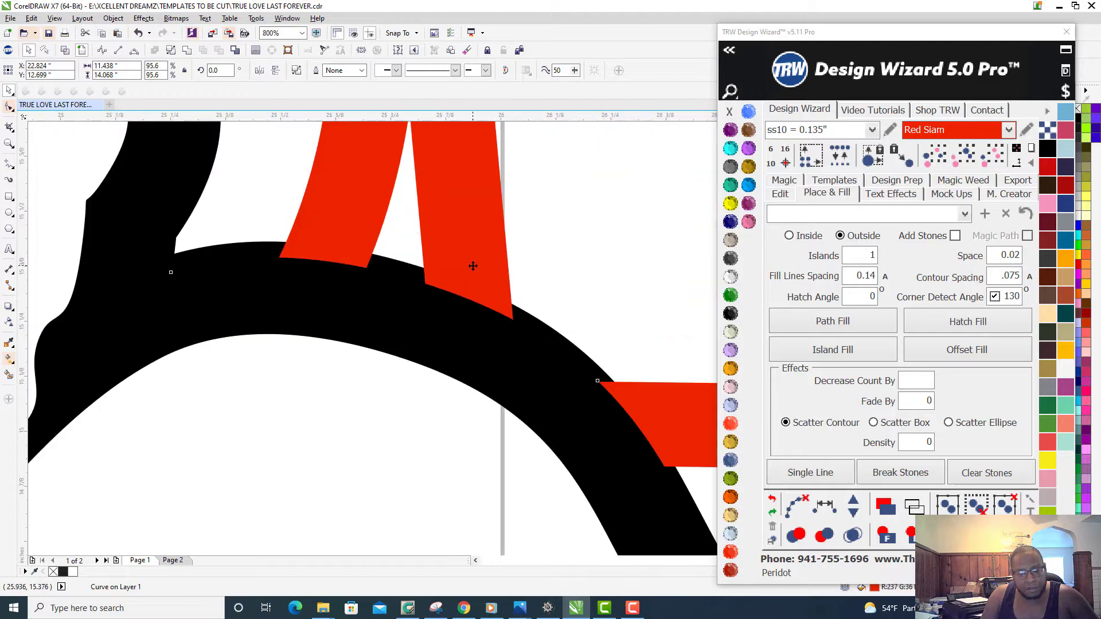
{"action": "scroll", "coordinate": [473, 266], "scroll_direction": "down", "scroll_amount": 2}
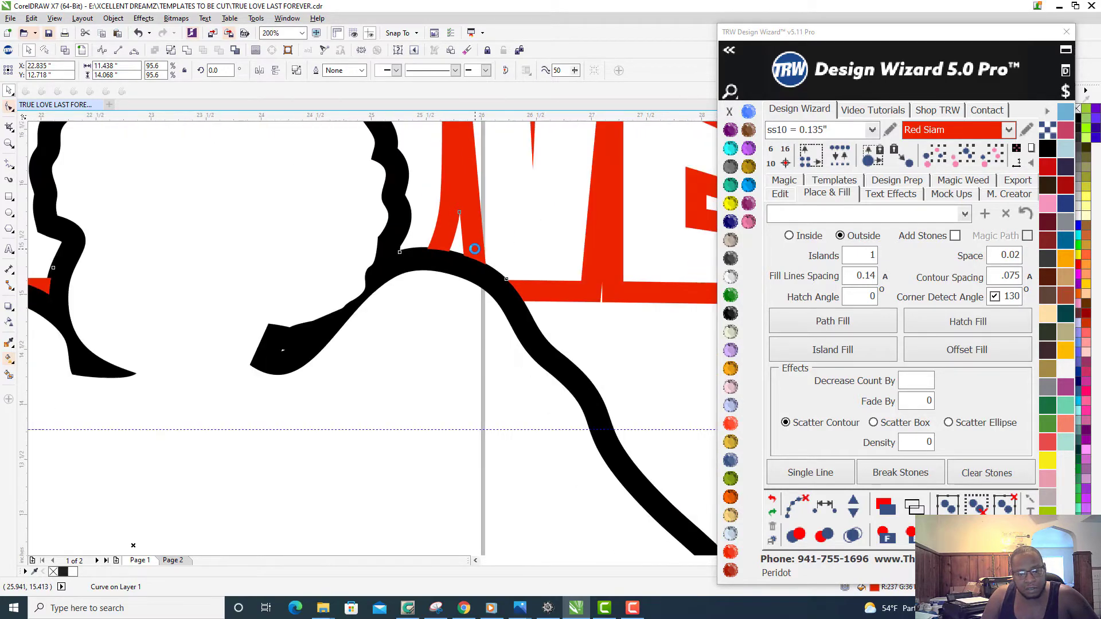
{"action": "scroll", "coordinate": [474, 248], "scroll_direction": "down", "scroll_amount": 3}
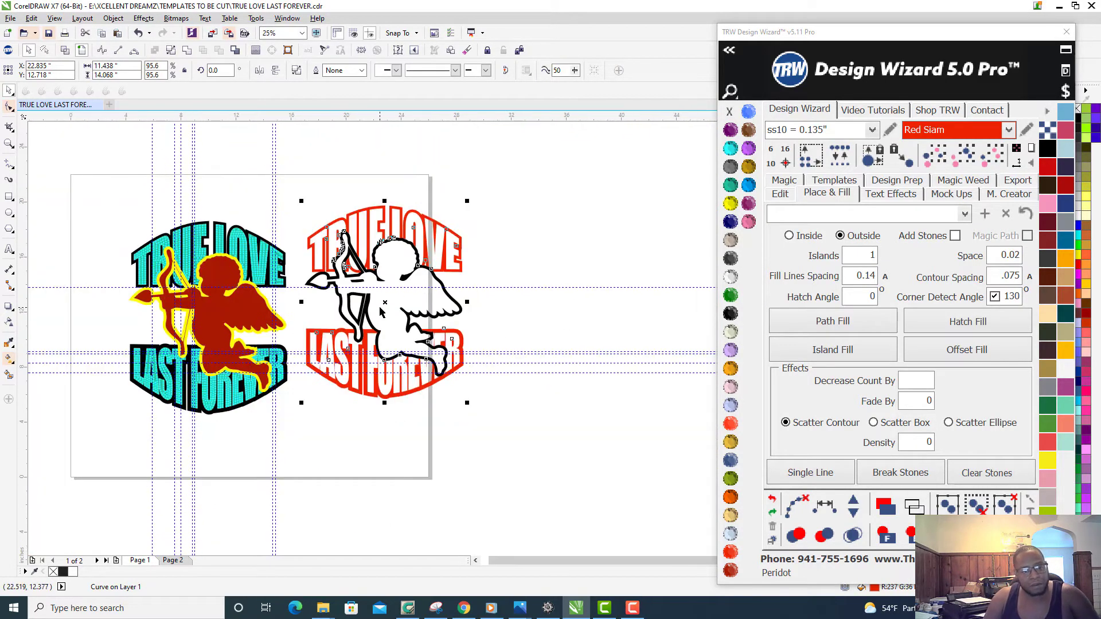
{"action": "scroll", "coordinate": [400, 291], "scroll_direction": "down", "scroll_amount": 2}
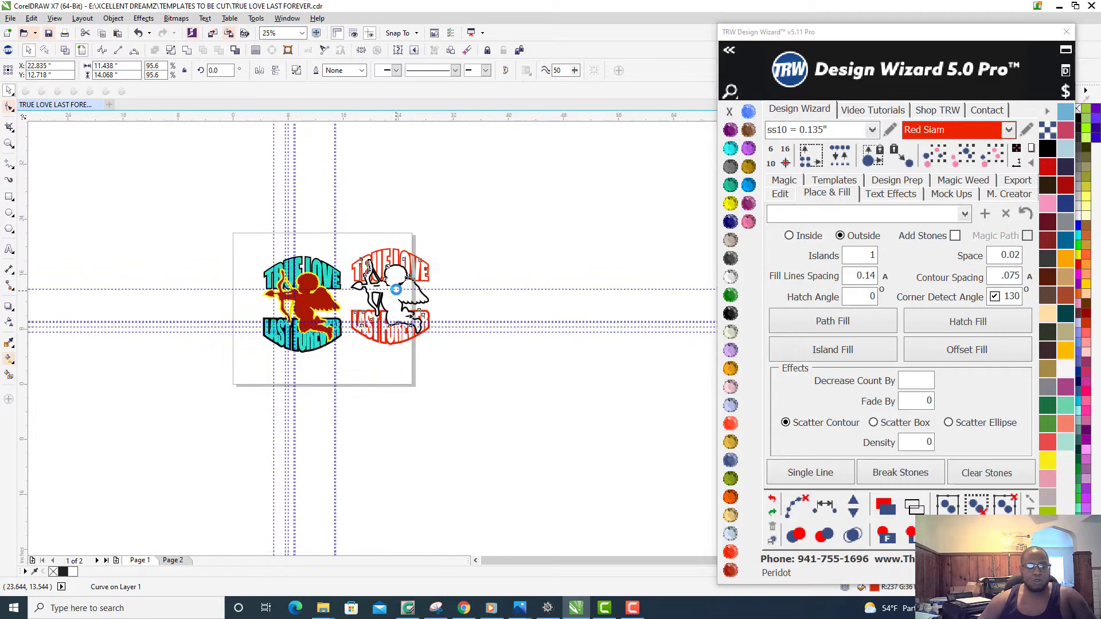
- Select the separated black cupid outline and examine how it fits over the red lettering border
{"action": "scroll", "coordinate": [423, 291], "scroll_direction": "up", "scroll_amount": 3}
{"action": "left_click", "coordinate": [452, 296]}
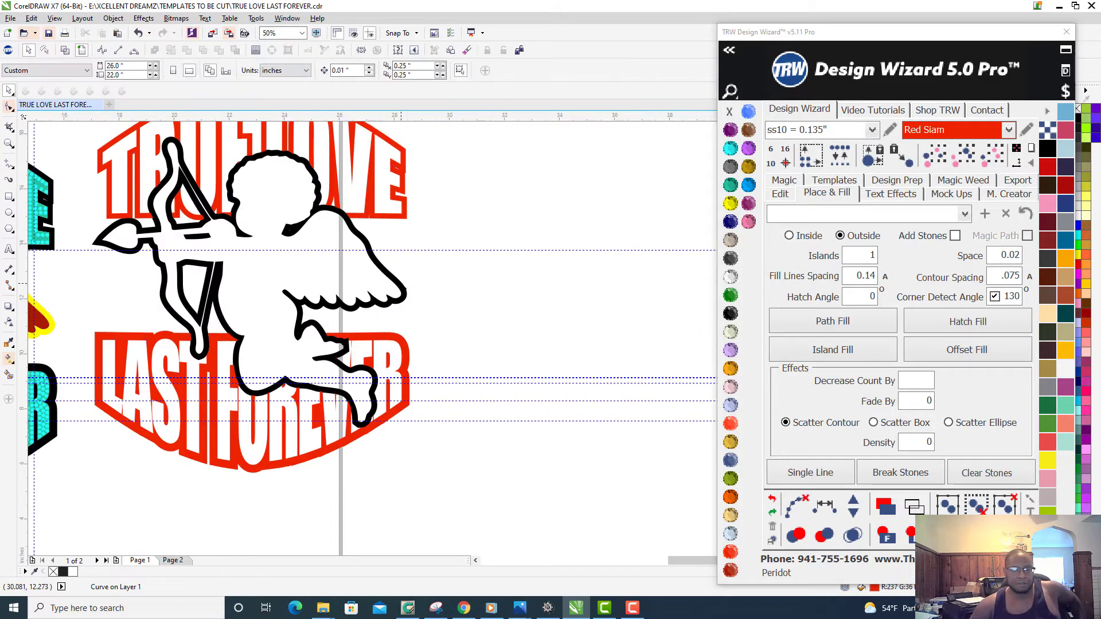
{"action": "left_click", "coordinate": [373, 253]}
{"action": "scroll", "coordinate": [467, 256], "scroll_direction": "down", "scroll_amount": 2}
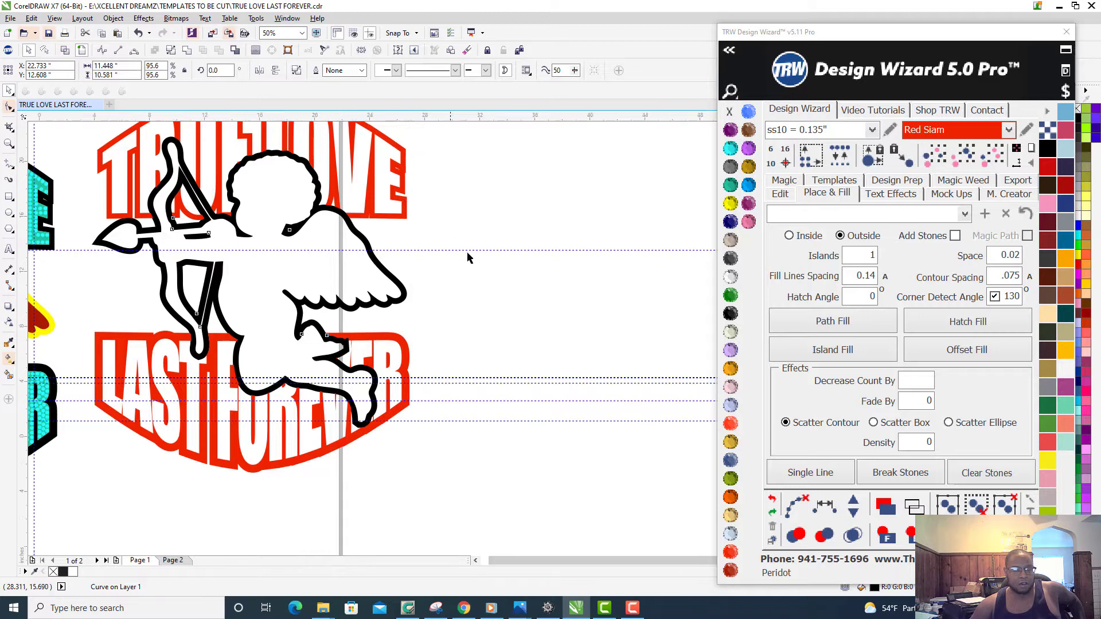
{"action": "scroll", "coordinate": [277, 238], "scroll_direction": "up", "scroll_amount": 2}
{"action": "scroll", "coordinate": [244, 277], "scroll_direction": "down", "scroll_amount": 1}
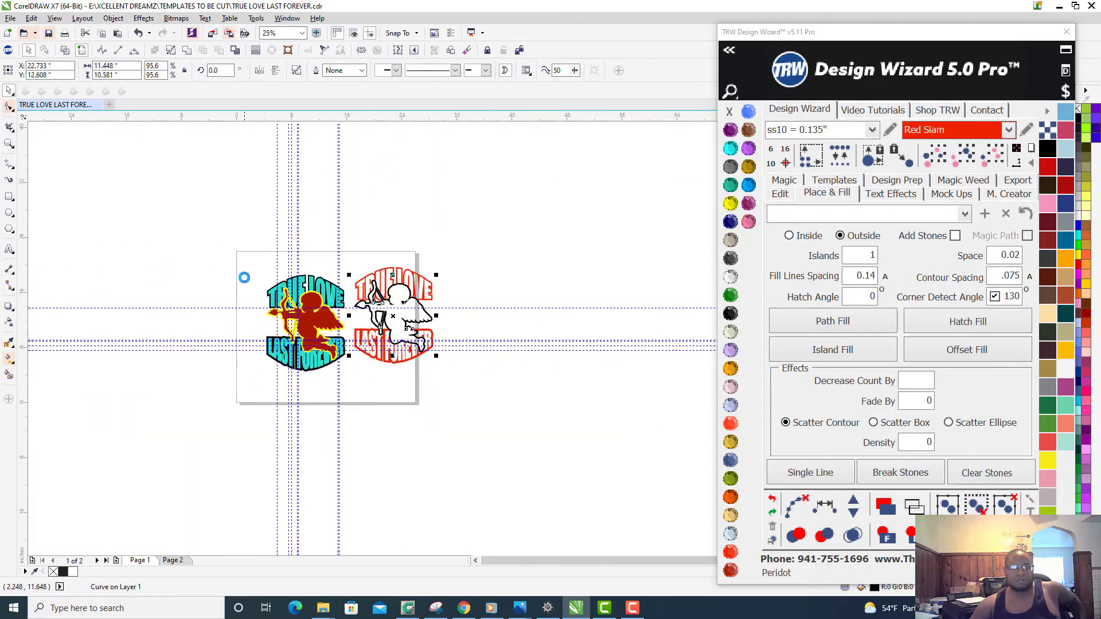
{"action": "scroll", "coordinate": [397, 337], "scroll_direction": "up", "scroll_amount": 1}
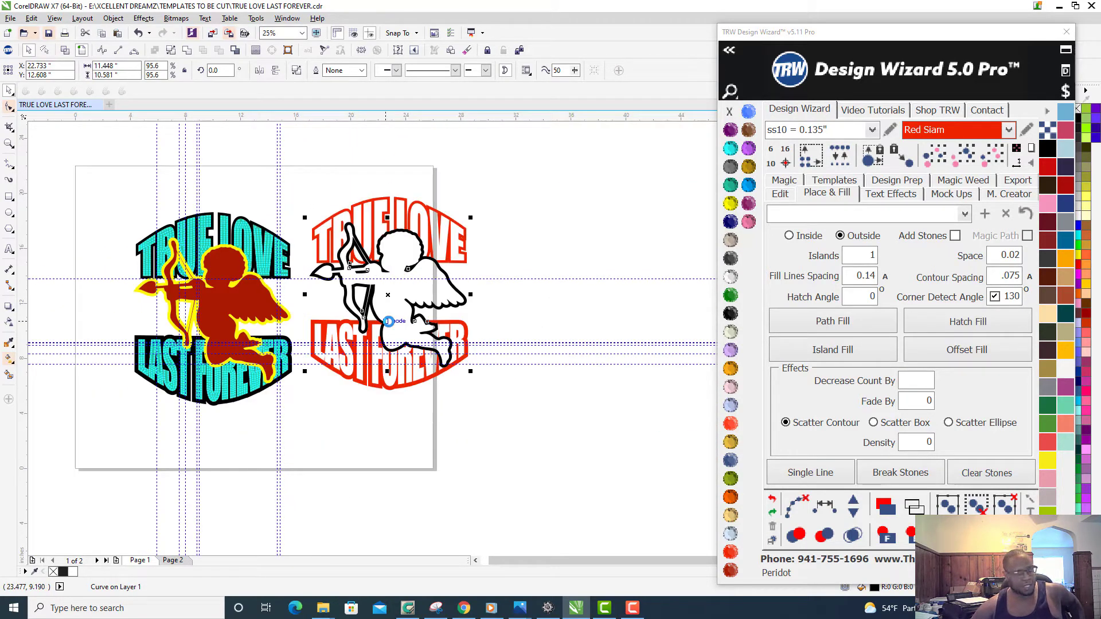
{"action": "scroll", "coordinate": [368, 313], "scroll_direction": "up", "scroll_amount": 1}
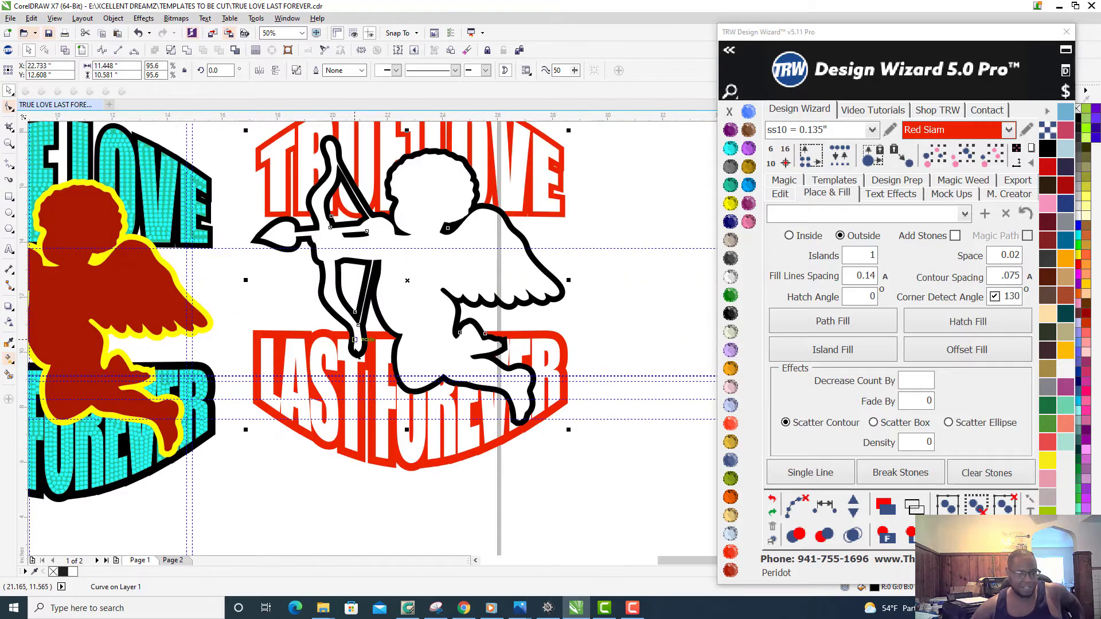
{"action": "scroll", "coordinate": [360, 347], "scroll_direction": "down", "scroll_amount": 1}
{"action": "scroll", "coordinate": [425, 252], "scroll_direction": "up", "scroll_amount": 1}
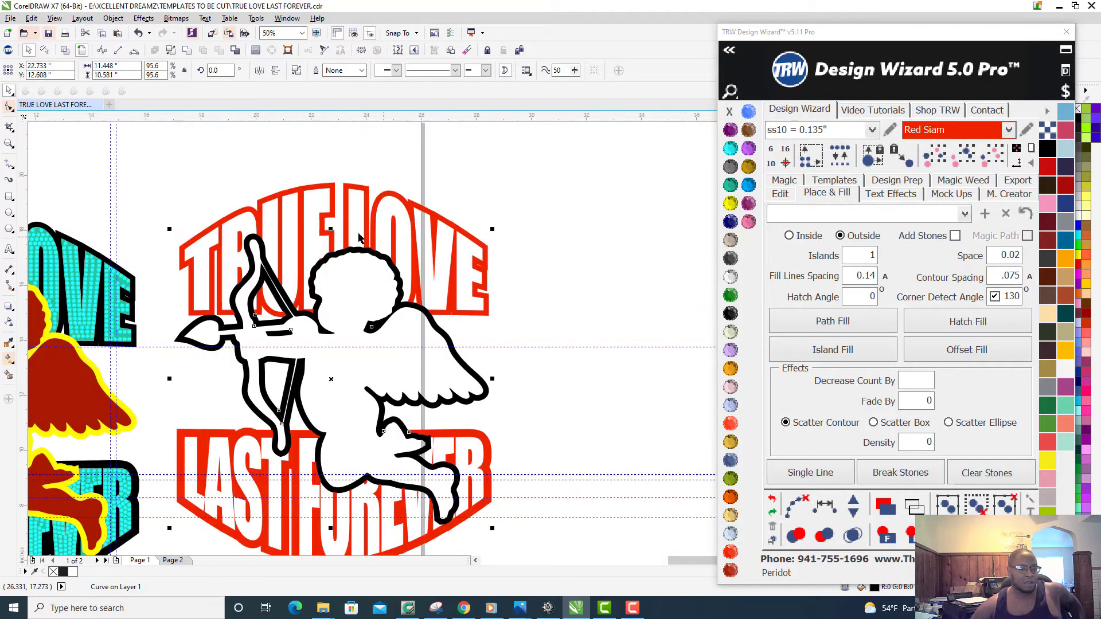
- Move the red lettering border away from the black cupid outline to about X 35.8, Y 11.8 inches
{"action": "left_click_drag", "start_coordinate": [164, 158], "coordinate": [519, 341]}
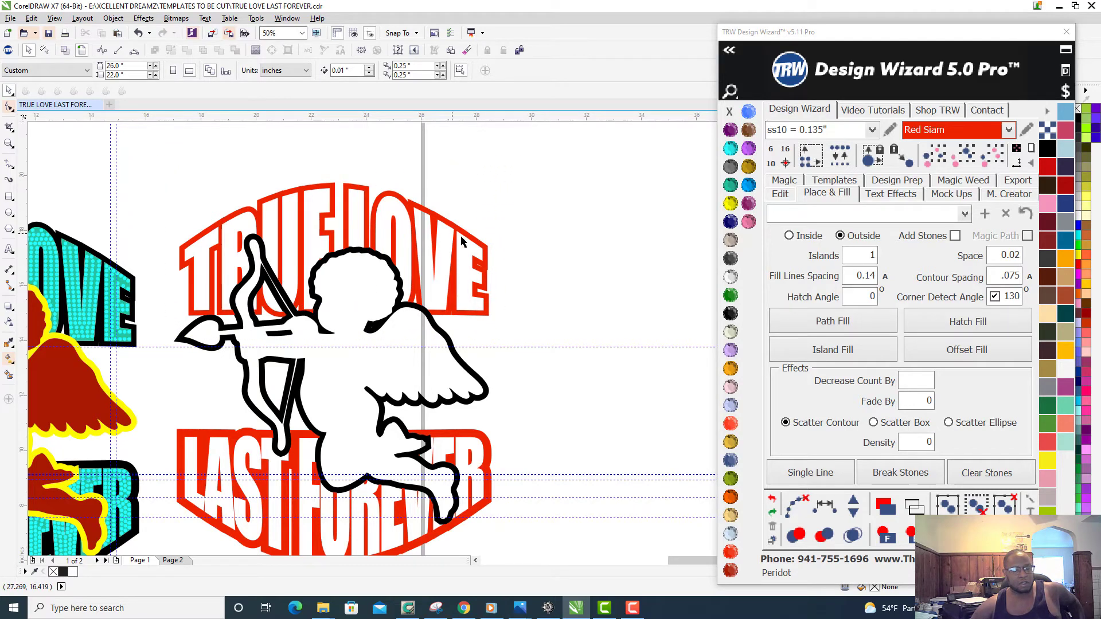
{"action": "left_click", "coordinate": [452, 299]}
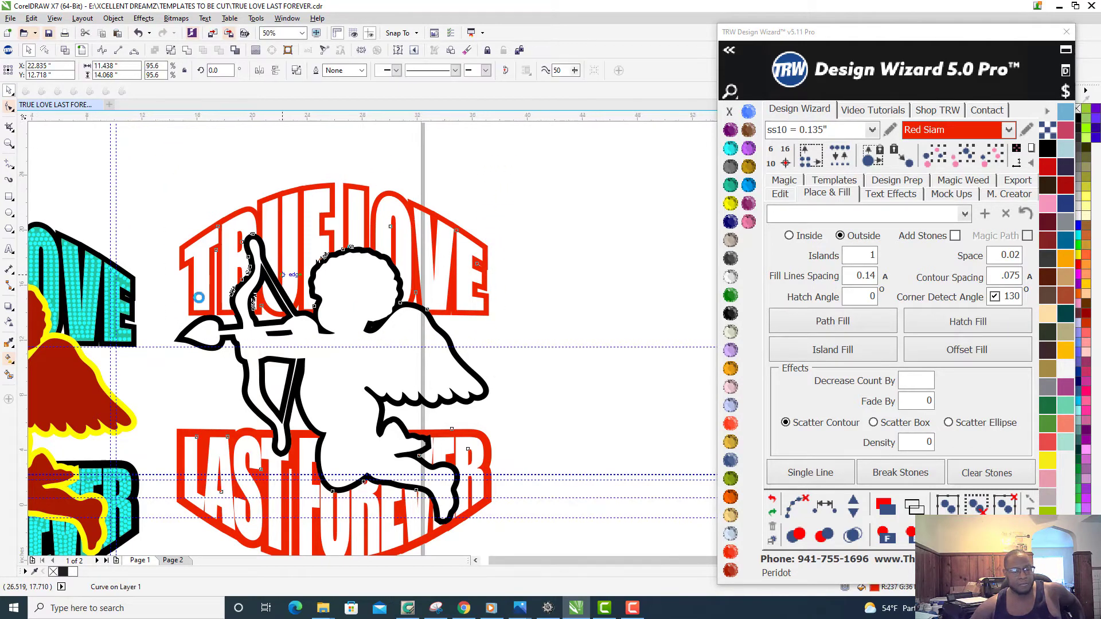
{"action": "scroll", "coordinate": [247, 287], "scroll_direction": "down", "scroll_amount": 1}
{"action": "scroll", "coordinate": [367, 303], "scroll_direction": "up", "scroll_amount": 1}
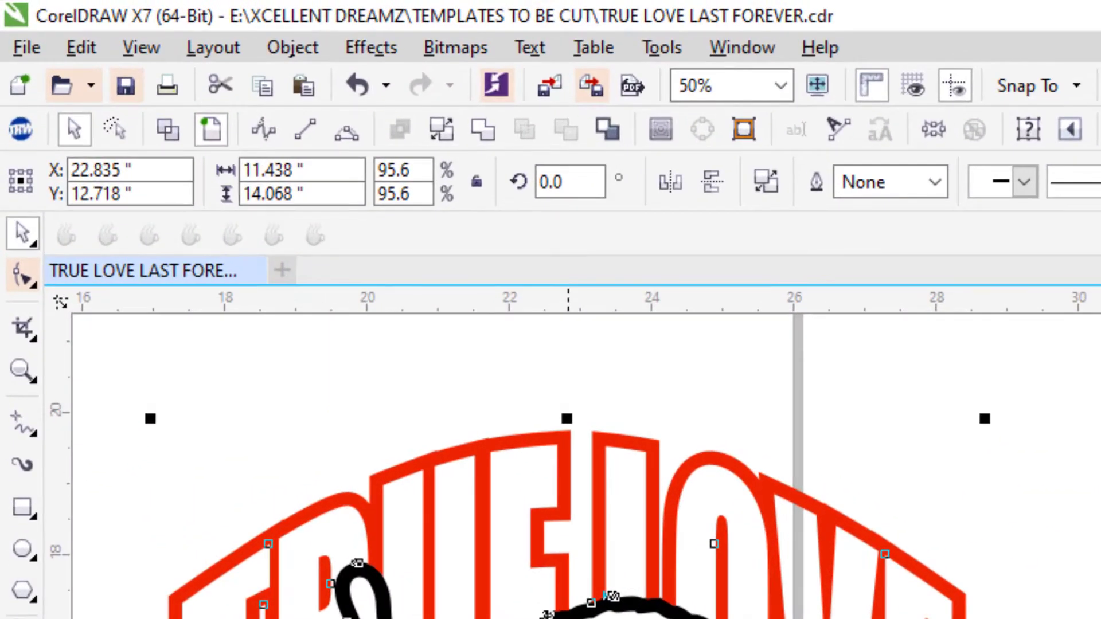
{"action": "left_click_drag", "start_coordinate": [568, 617], "coordinate": [1100, 618]}
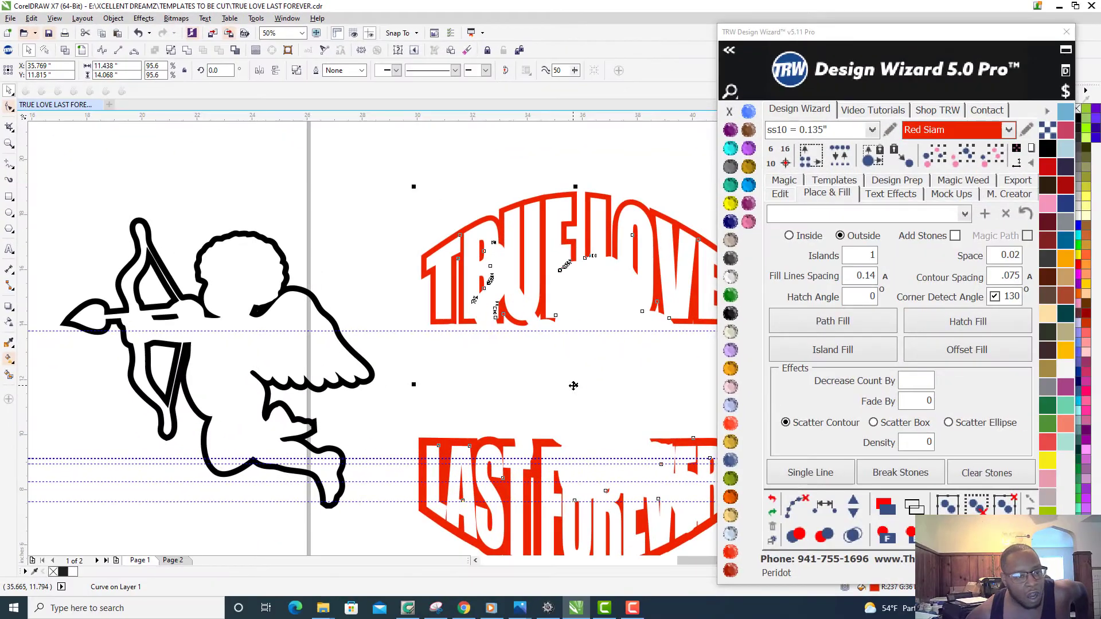
{"action": "scroll", "coordinate": [544, 288], "scroll_direction": "down", "scroll_amount": 2}
{"action": "scroll", "coordinate": [431, 308], "scroll_direction": "up", "scroll_amount": 1}
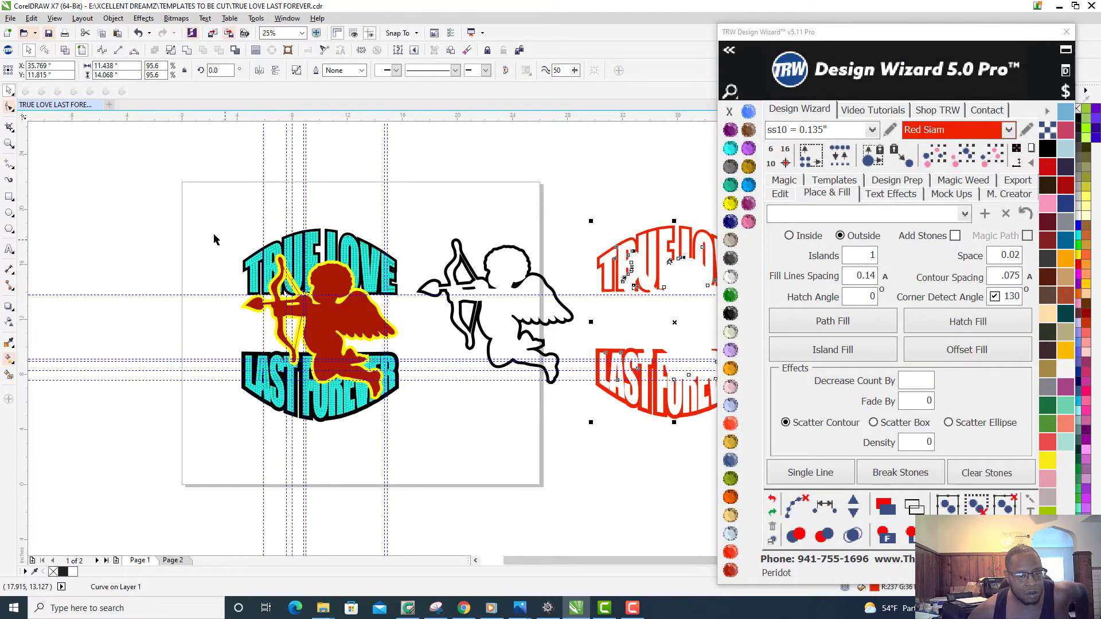
- Select the original design, the black cupid outline and the red lettering border in turn to compare their widths and heights
{"action": "left_click_drag", "start_coordinate": [224, 274], "coordinate": [416, 486]}
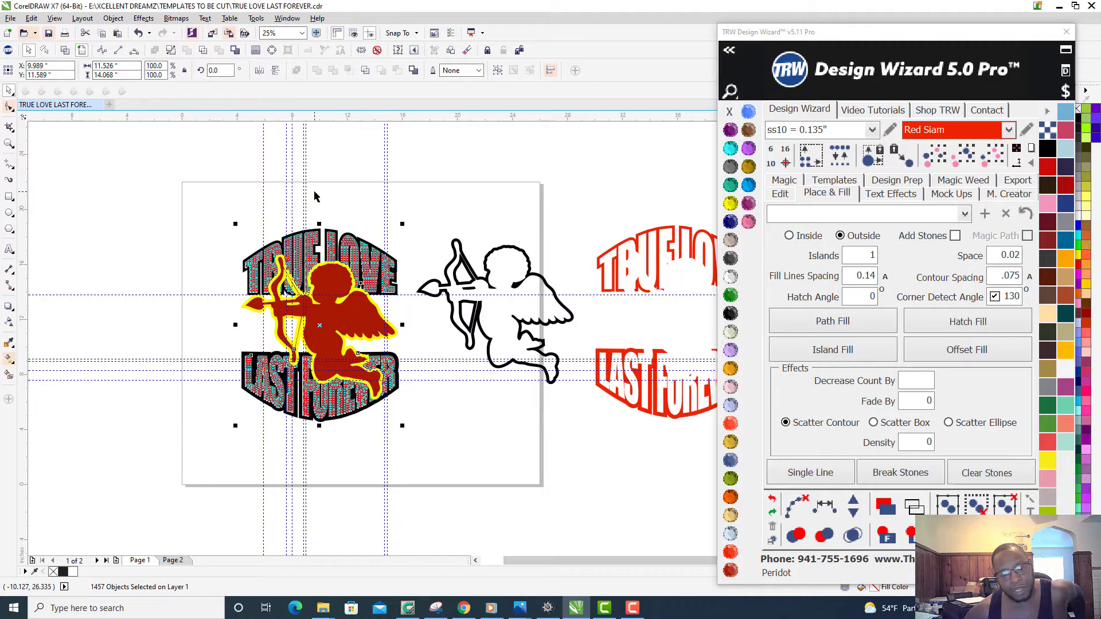
{"action": "scroll", "coordinate": [528, 284], "scroll_direction": "up", "scroll_amount": 2}
{"action": "scroll", "coordinate": [349, 179], "scroll_direction": "up", "scroll_amount": 1}
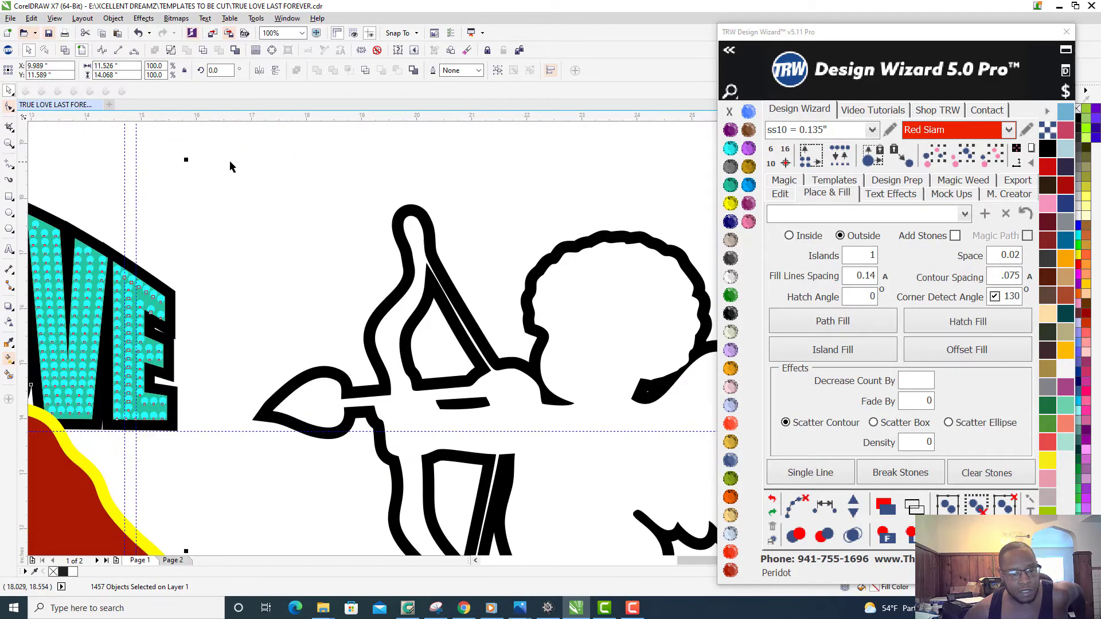
{"action": "scroll", "coordinate": [228, 165], "scroll_direction": "up", "scroll_amount": 1}
{"action": "left_click_drag", "start_coordinate": [236, 157], "coordinate": [575, 510]}
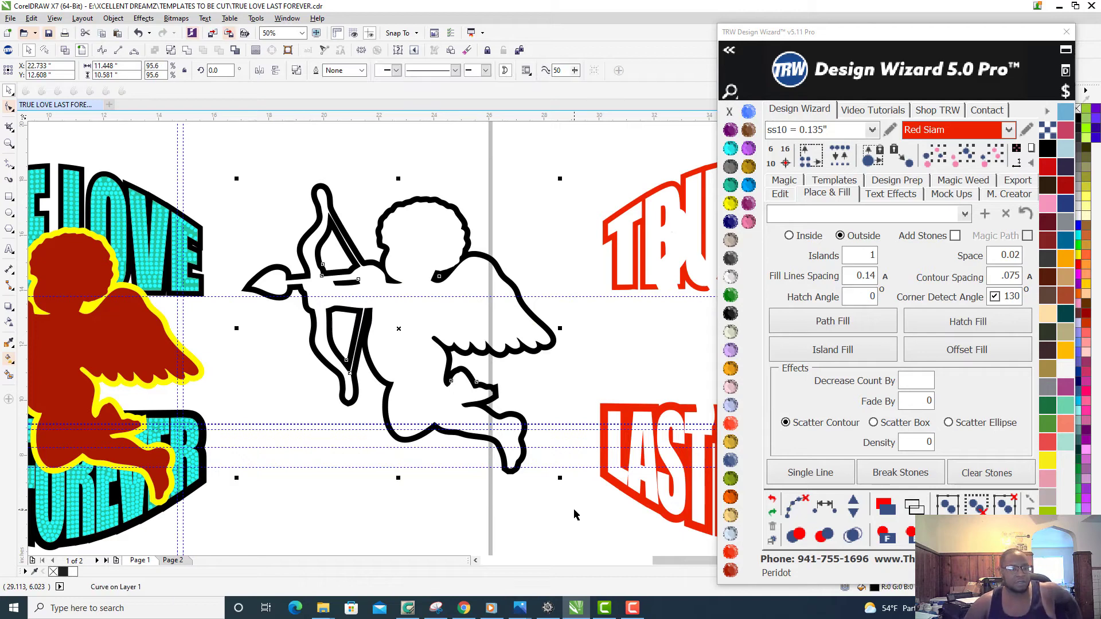
{"action": "scroll", "coordinate": [553, 234], "scroll_direction": "down", "scroll_amount": 1}
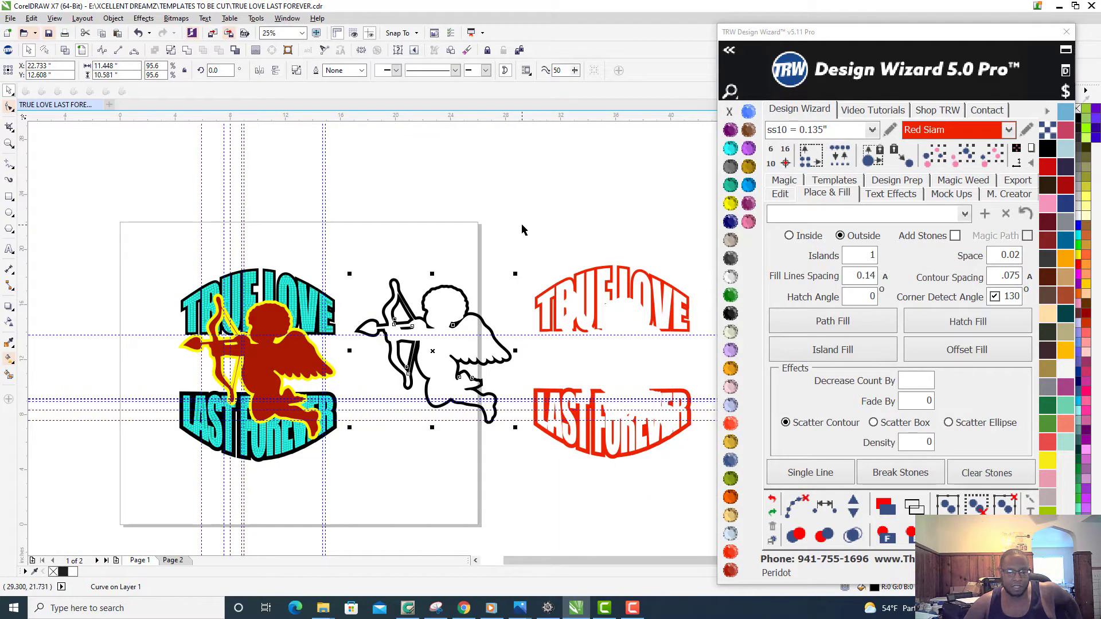
{"action": "left_click_drag", "start_coordinate": [522, 225], "coordinate": [711, 493]}
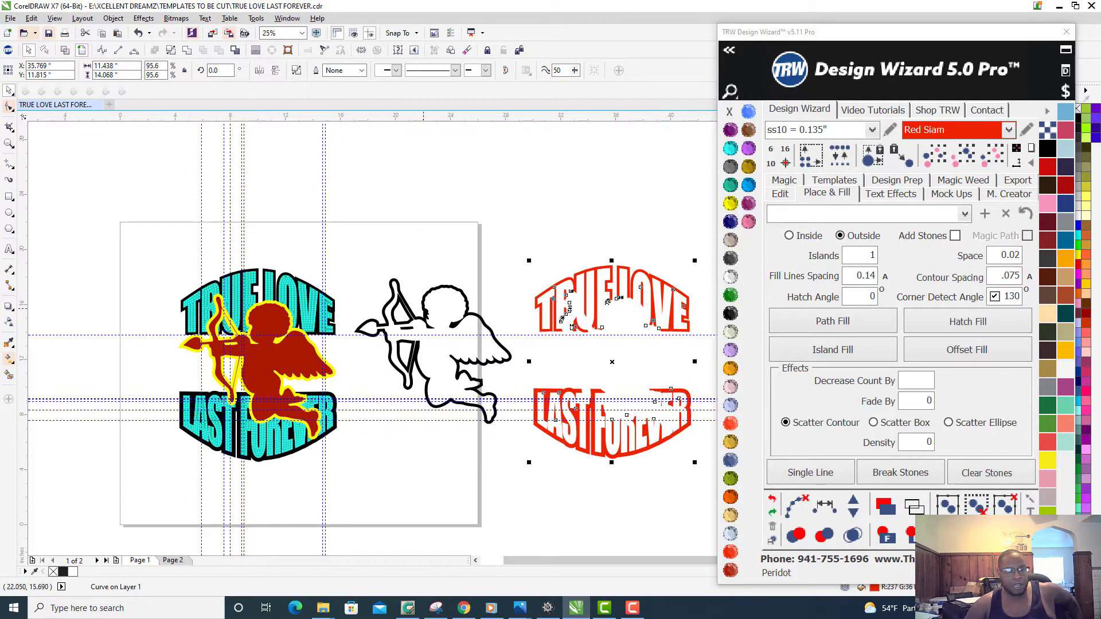
{"action": "left_click", "coordinate": [419, 324]}
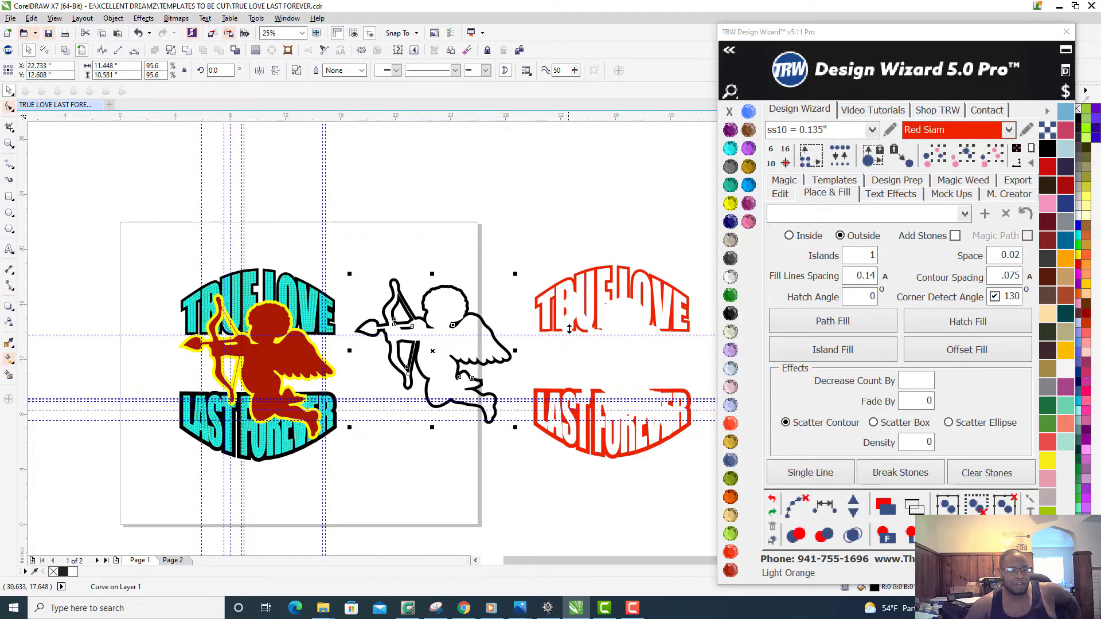
{"action": "scroll", "coordinate": [609, 337], "scroll_direction": "up", "scroll_amount": 3}
{"action": "scroll", "coordinate": [580, 293], "scroll_direction": "down", "scroll_amount": 2}
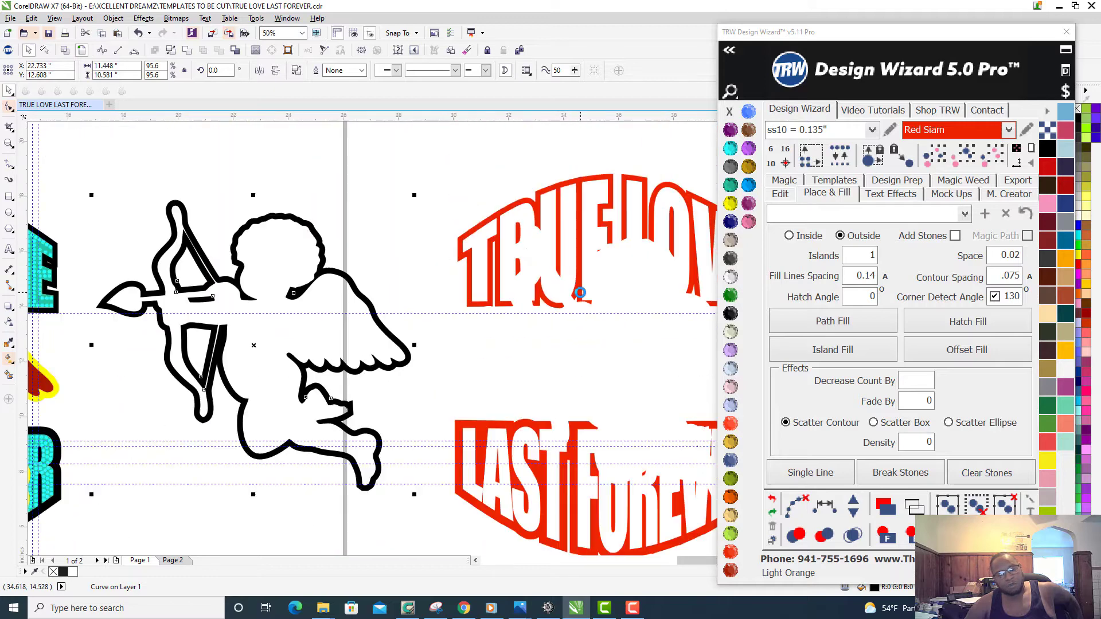
{"action": "scroll", "coordinate": [581, 292], "scroll_direction": "down", "scroll_amount": 2}
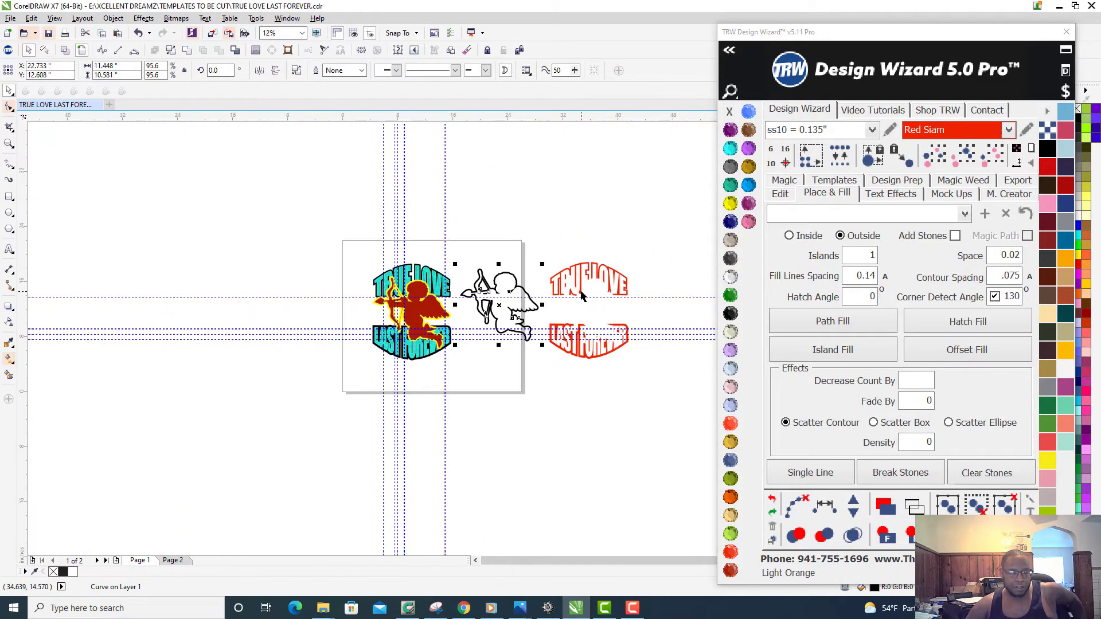
{"action": "scroll", "coordinate": [564, 291], "scroll_direction": "up", "scroll_amount": 1}
- Delete the separated black cupid outline and the red lettering border copy
{"action": "left_click", "coordinate": [385, 269]}
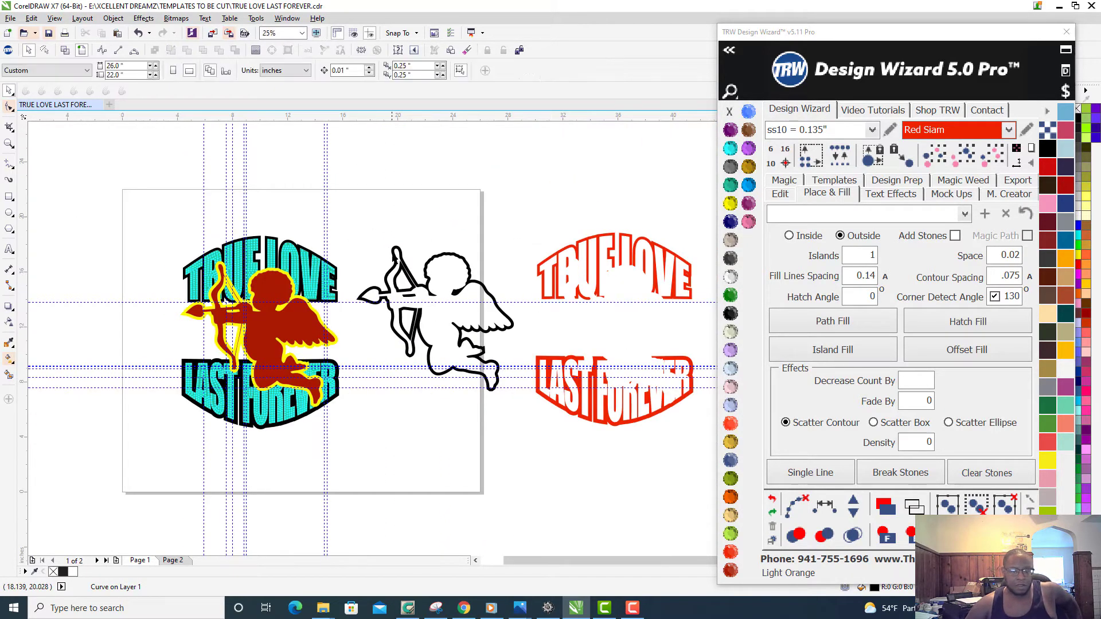
{"action": "left_click", "coordinate": [401, 270]}
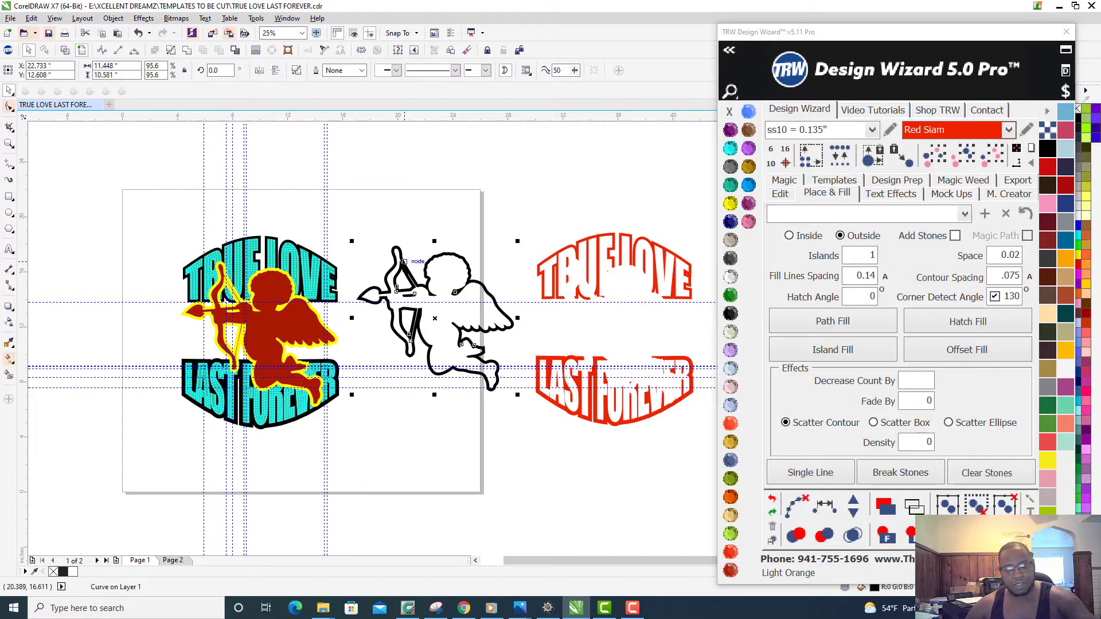
{"action": "key", "text": "Delete"}
{"action": "left_click", "coordinate": [555, 281]}
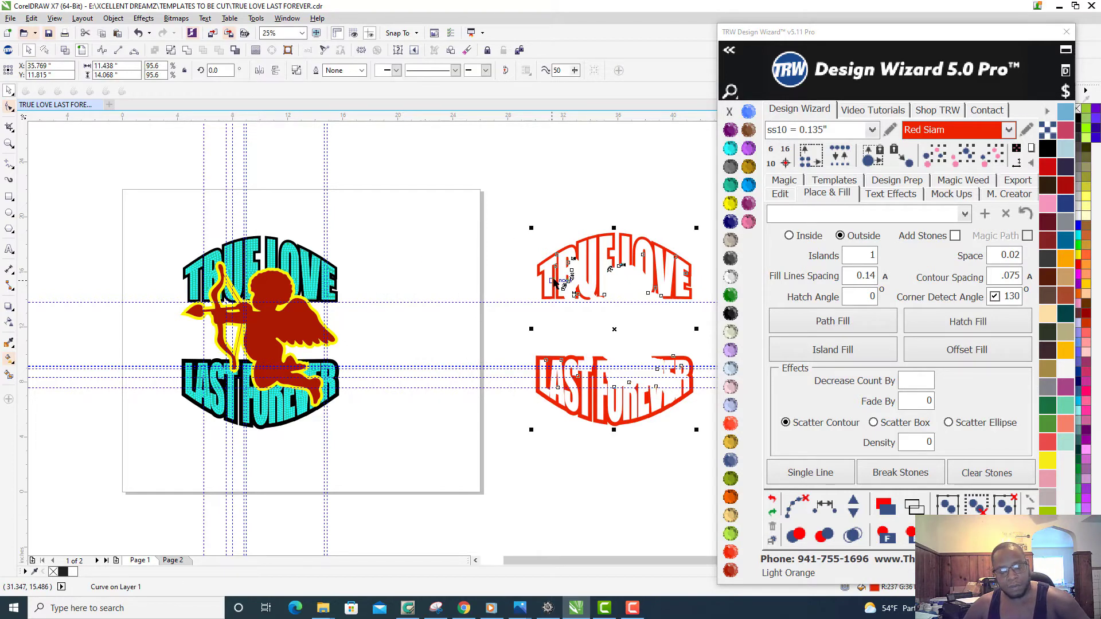
{"action": "key", "text": "Delete"}
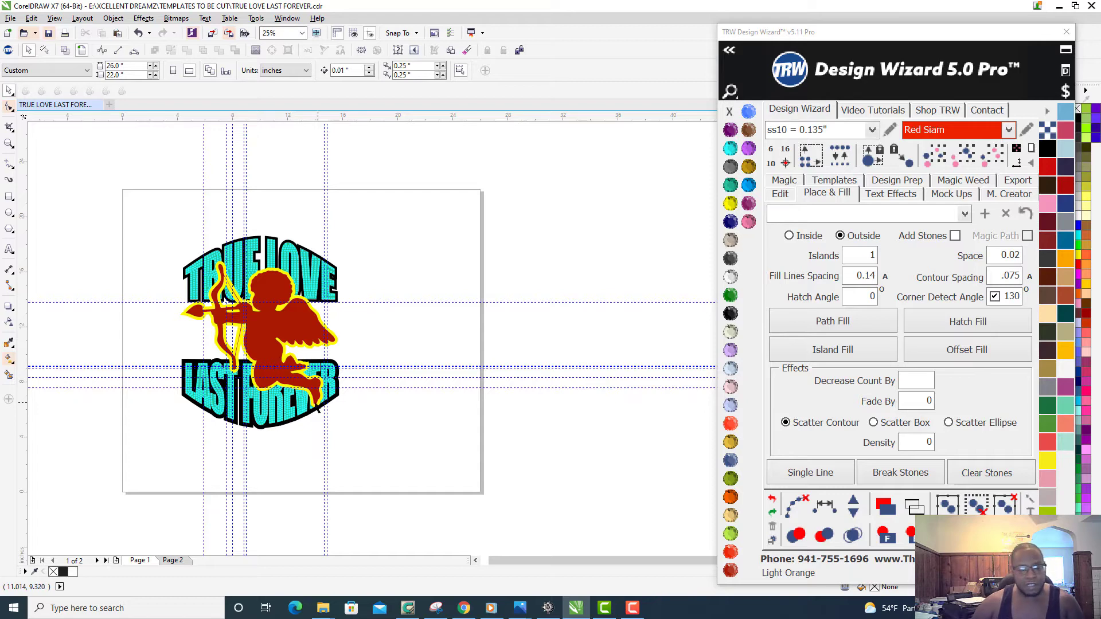
- Select the entire original design on page 1 to examine its extent, and deselect it
{"action": "scroll", "coordinate": [216, 368], "scroll_direction": "up", "scroll_amount": 1}
{"action": "scroll", "coordinate": [213, 312], "scroll_direction": "down", "scroll_amount": 2}
{"action": "scroll", "coordinate": [213, 313], "scroll_direction": "up", "scroll_amount": 3}
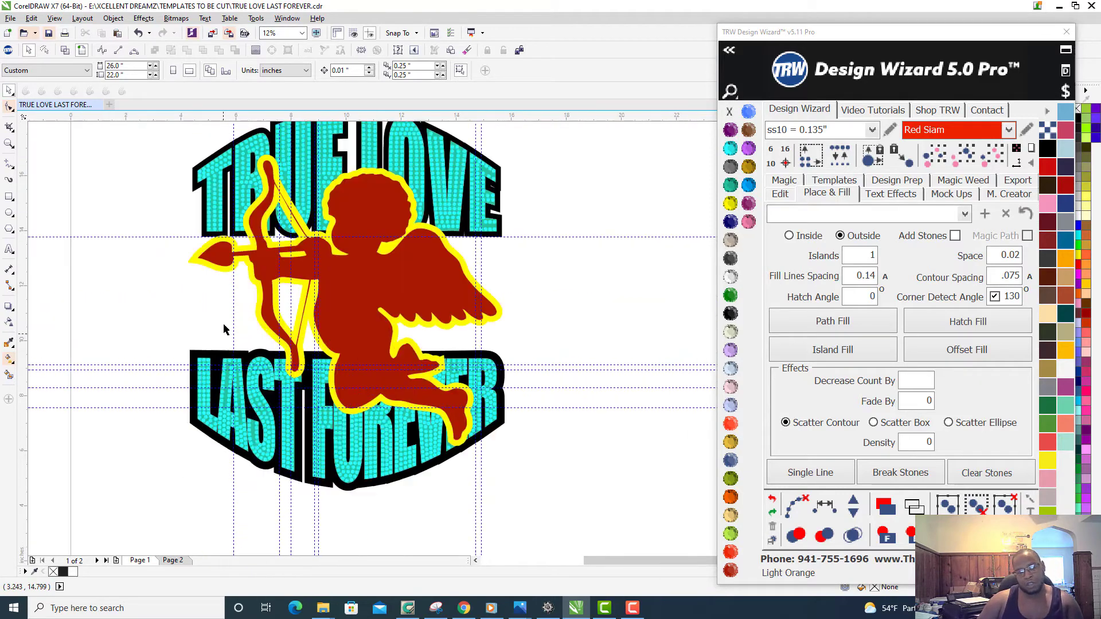
{"action": "scroll", "coordinate": [169, 208], "scroll_direction": "down", "scroll_amount": 2}
{"action": "left_click_drag", "start_coordinate": [159, 142], "coordinate": [386, 424]}
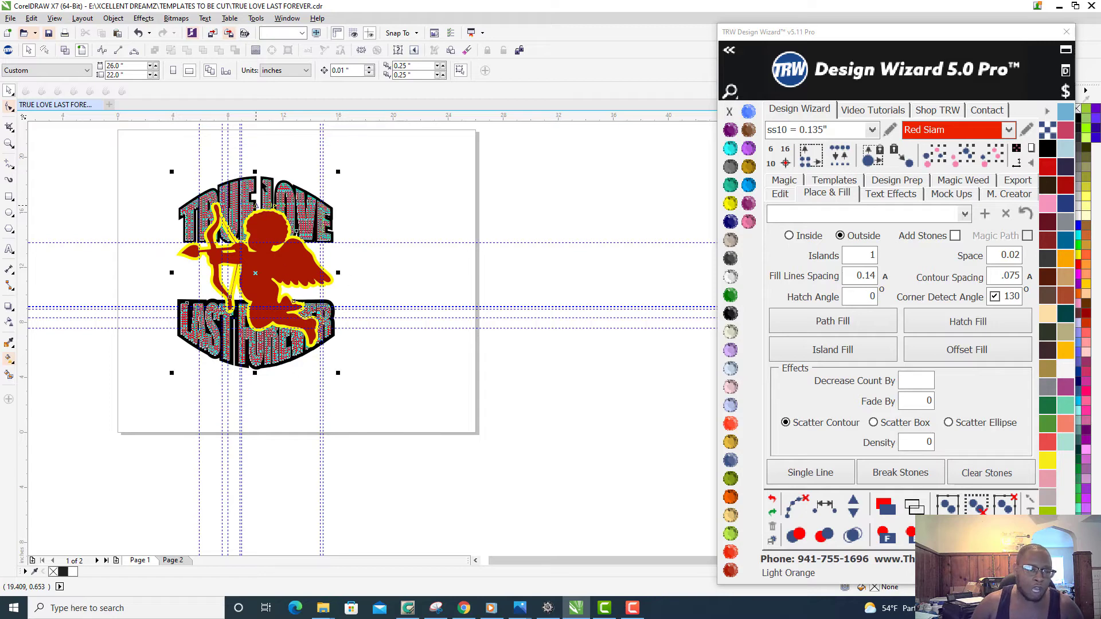
{"action": "left_click", "coordinate": [379, 263]}
{"action": "scroll", "coordinate": [336, 220], "scroll_direction": "up", "scroll_amount": 1}
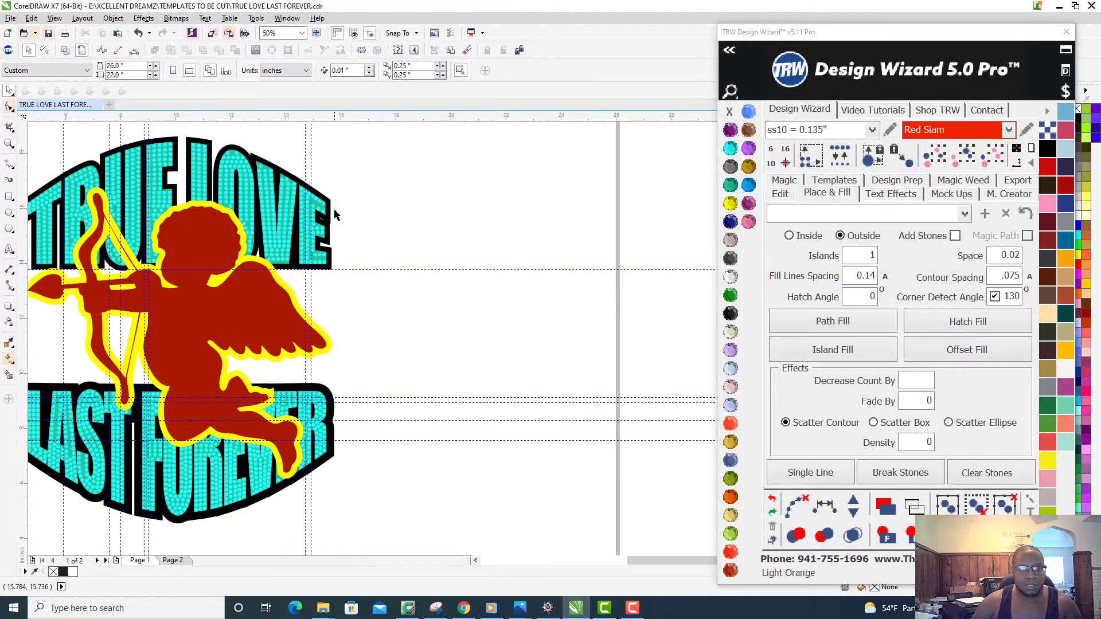
- Select the lettering's black border and the cupid's yellow outline in turn to check the width and height of each
{"action": "left_click", "coordinate": [329, 220]}
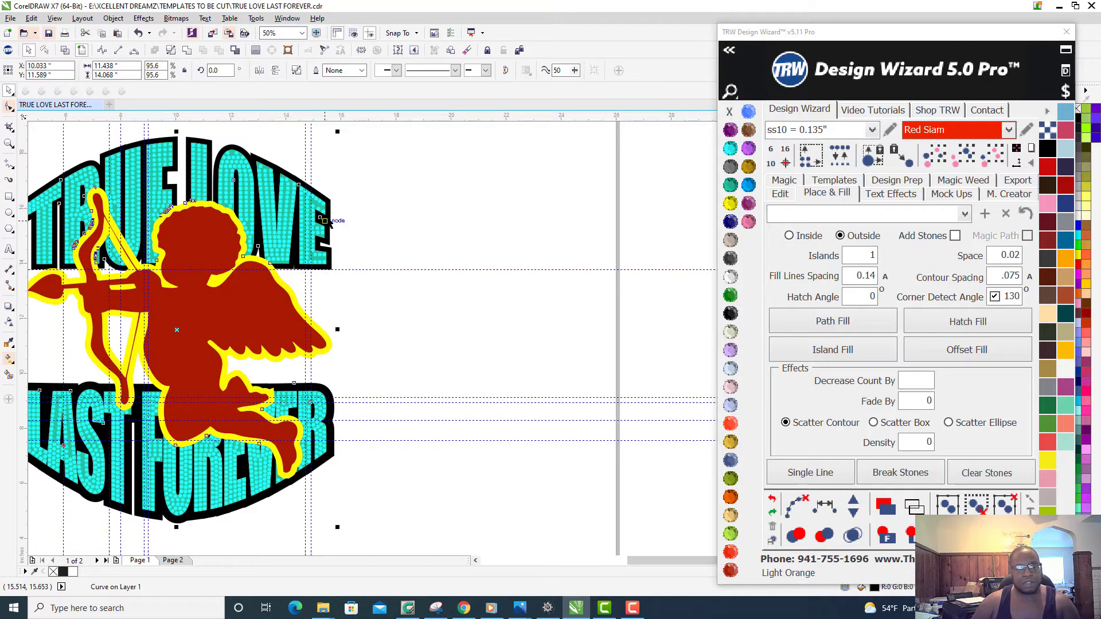
{"action": "scroll", "coordinate": [335, 453], "scroll_direction": "down", "scroll_amount": 1}
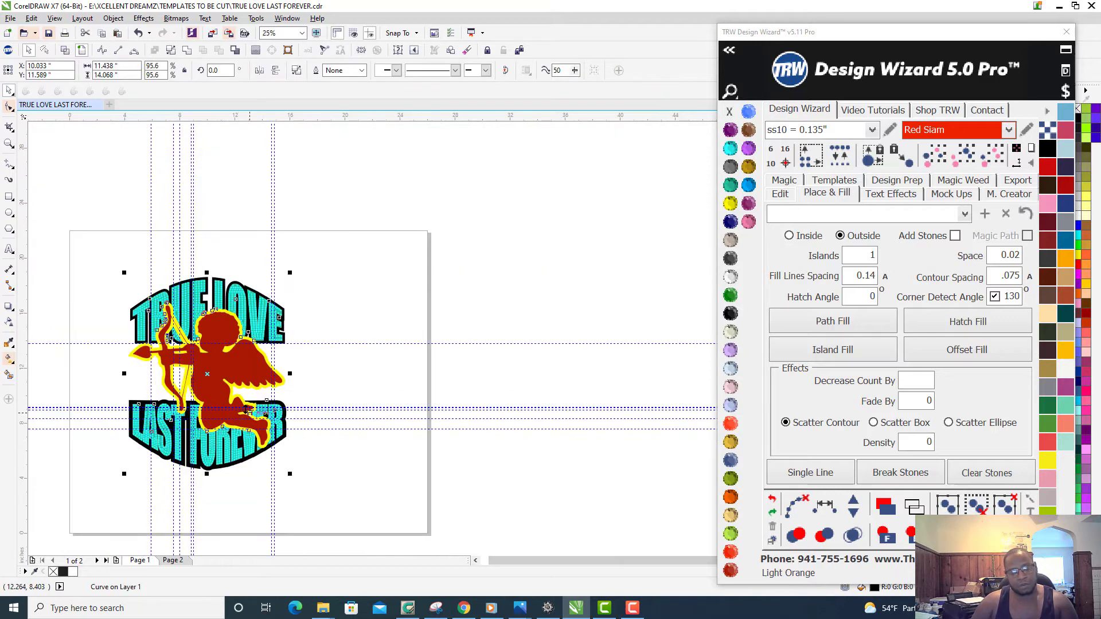
{"action": "scroll", "coordinate": [131, 356], "scroll_direction": "up", "scroll_amount": 1}
{"action": "scroll", "coordinate": [130, 357], "scroll_direction": "up", "scroll_amount": 1}
{"action": "left_click", "coordinate": [123, 350]}
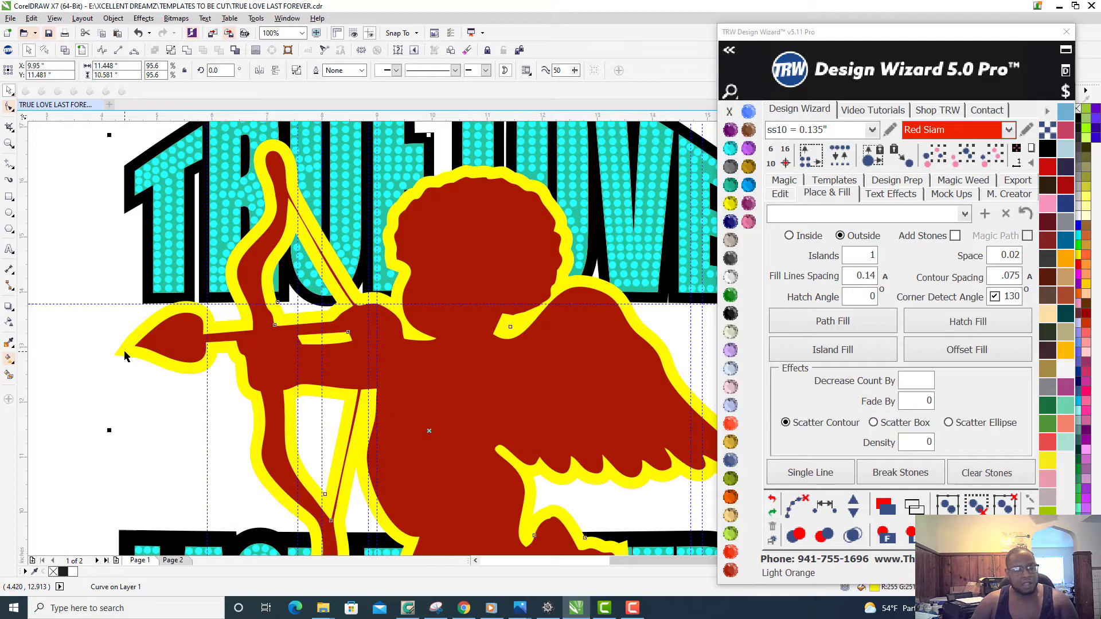
{"action": "scroll", "coordinate": [282, 335], "scroll_direction": "down", "scroll_amount": 1}
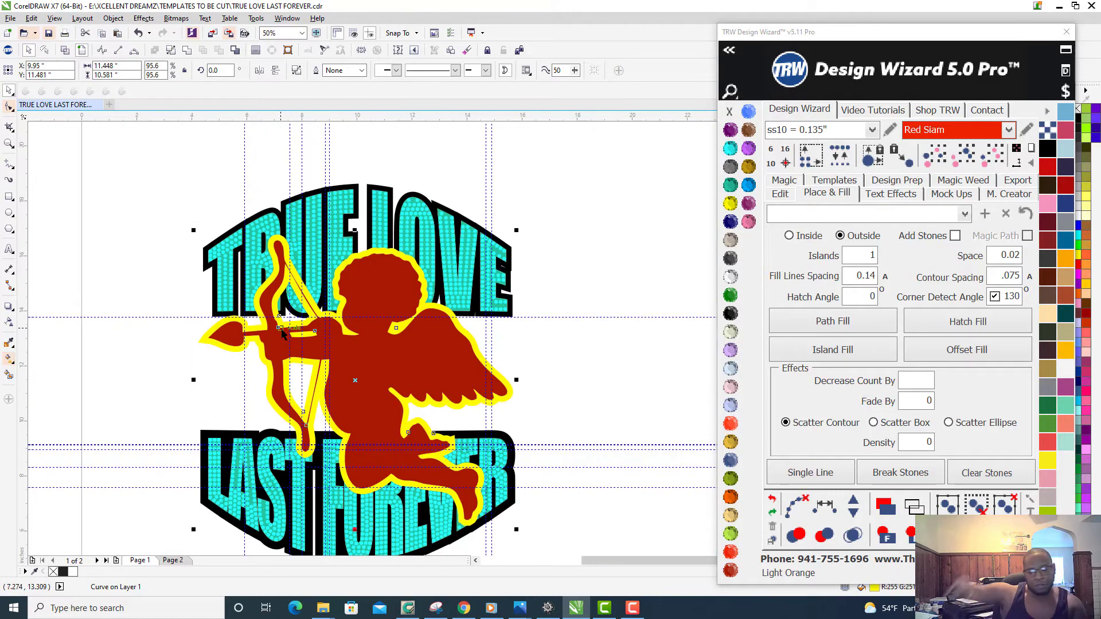